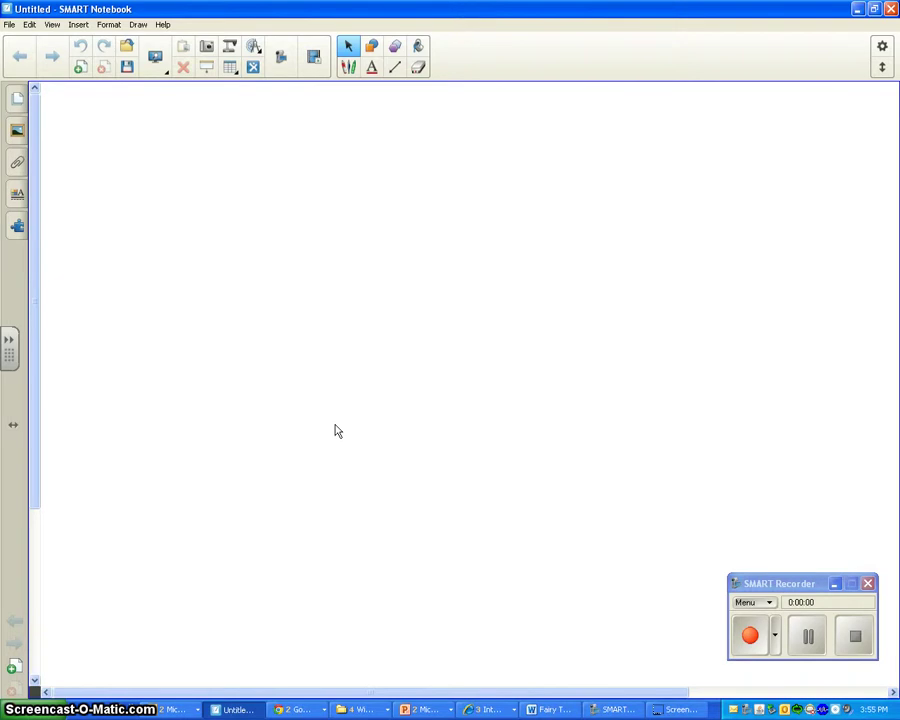
pyautogui.click(31, 712)
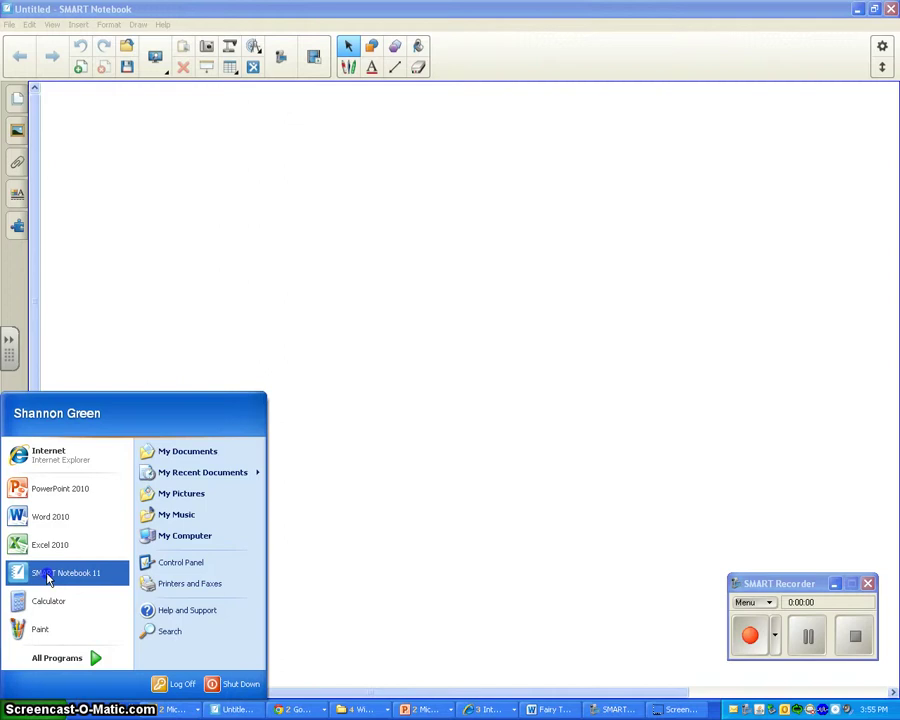
pyautogui.click(426, 545)
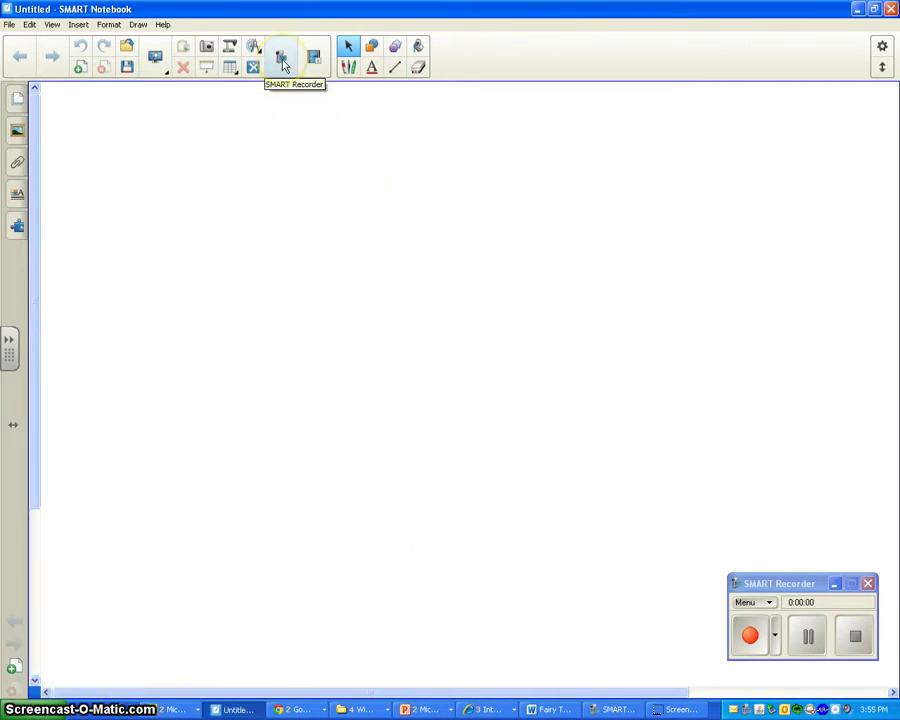
pyautogui.click(286, 64)
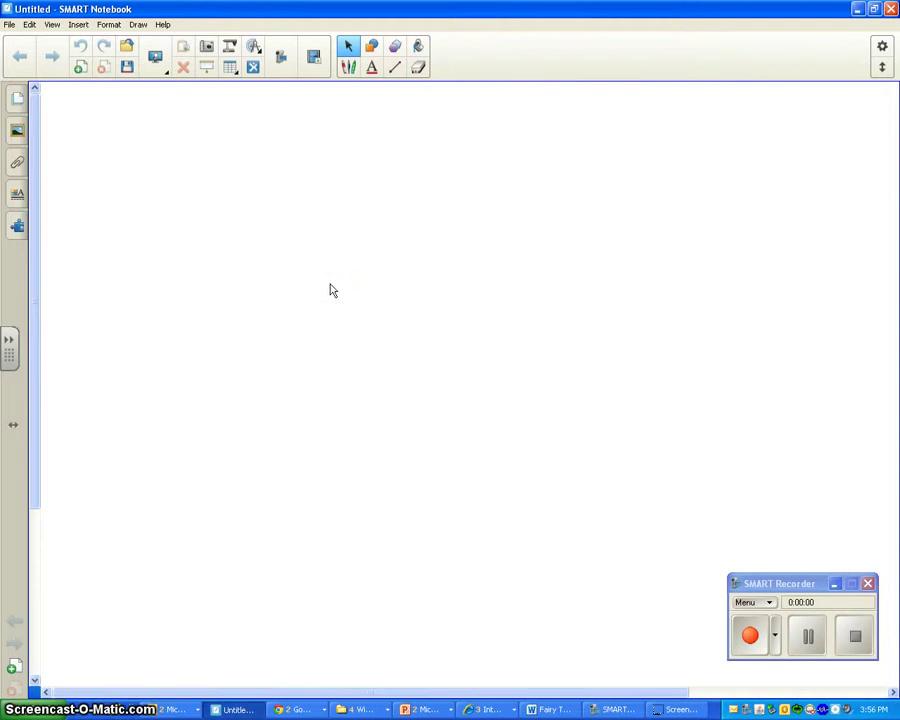
# Switch to the Outlook Inbox window and close it.
pyautogui.click(180, 712)
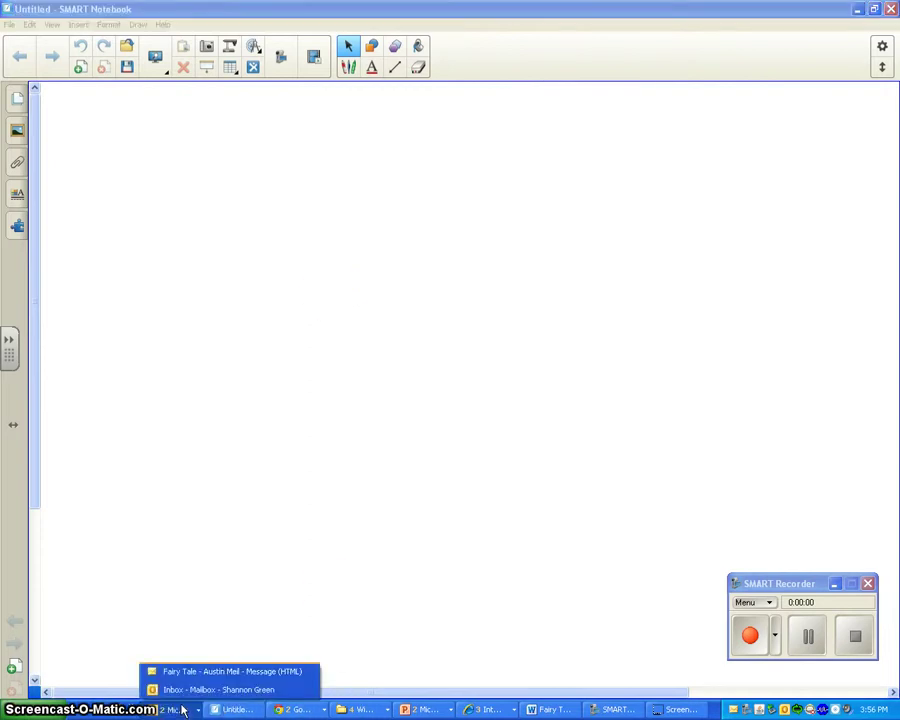
pyautogui.click(200, 690)
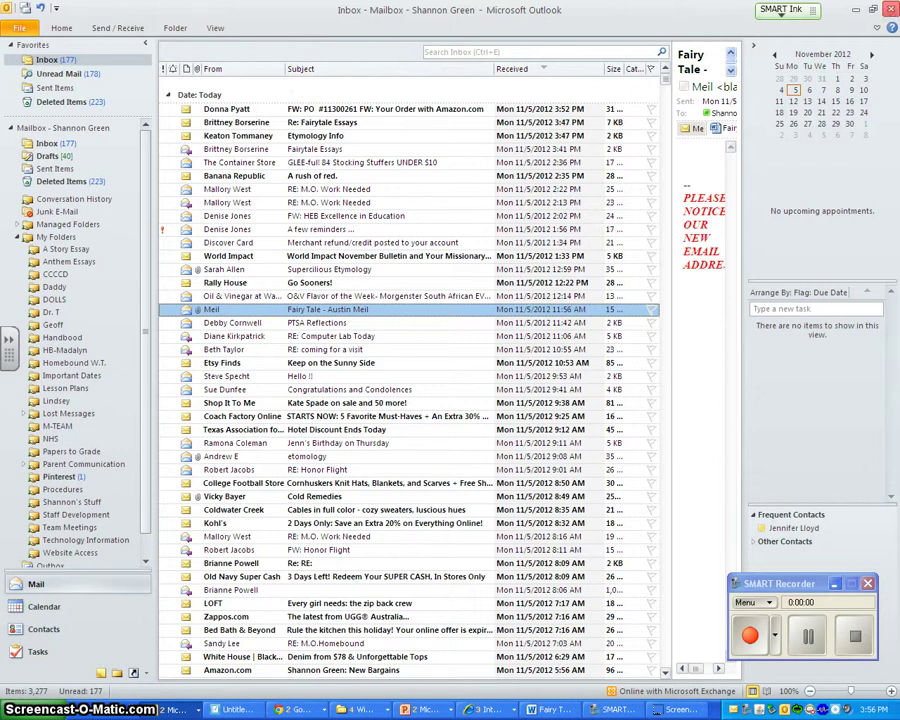
pyautogui.click(889, 11)
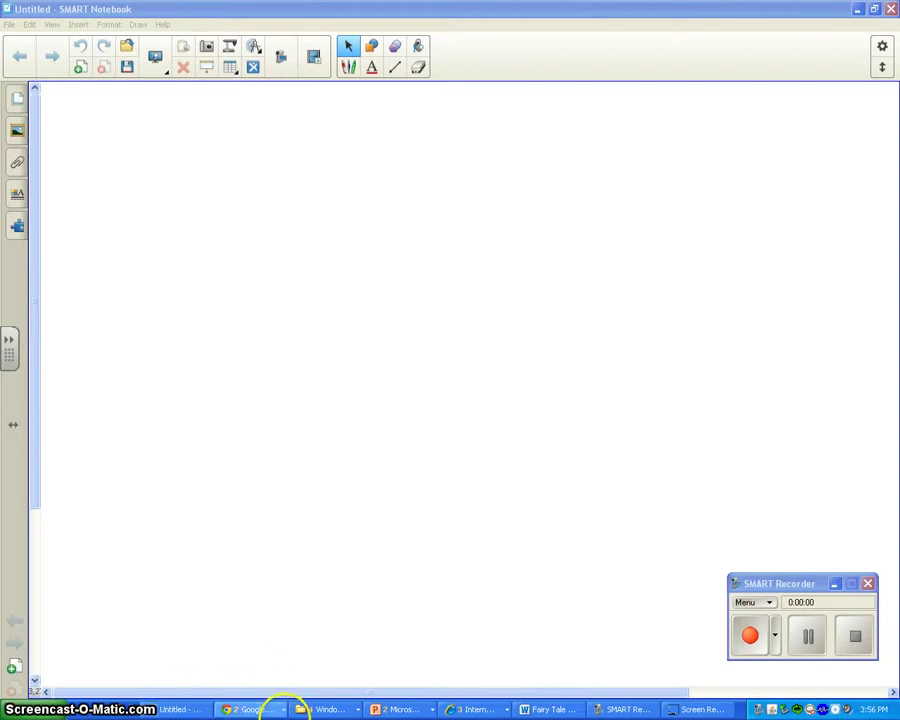
# Bring up the Loose vs Periodic Sentences presentation and run it as a slide show from the title slide.
pyautogui.click(383, 712)
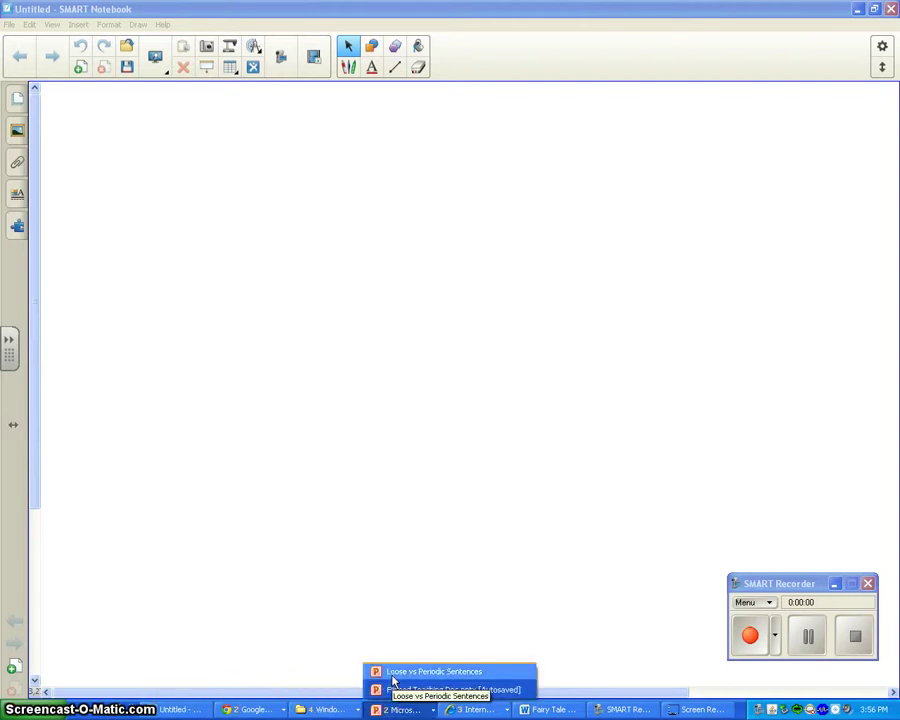
pyautogui.click(420, 672)
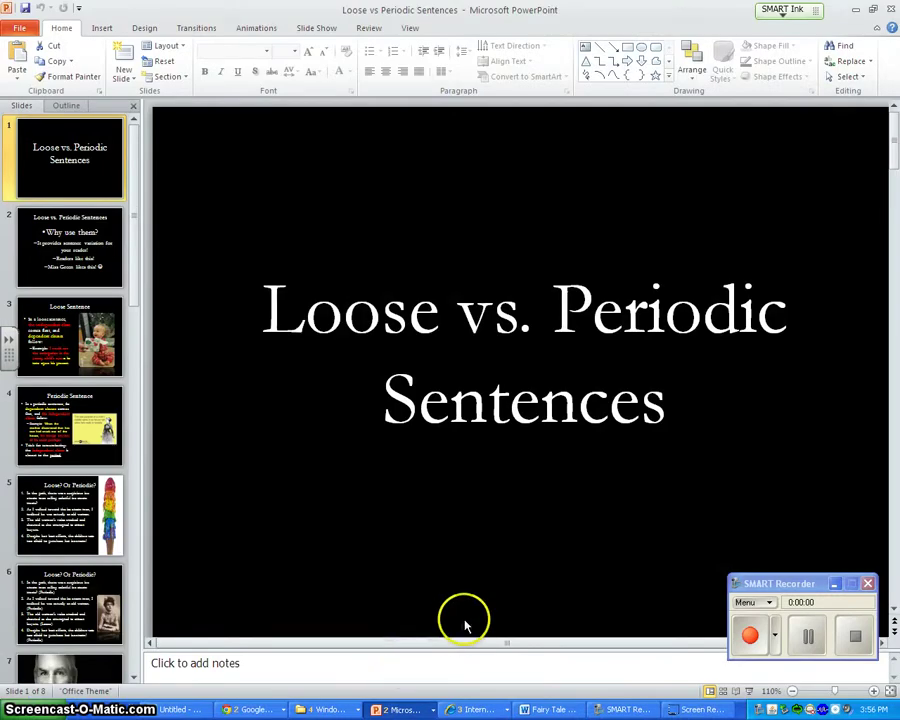
pyautogui.click(751, 697)
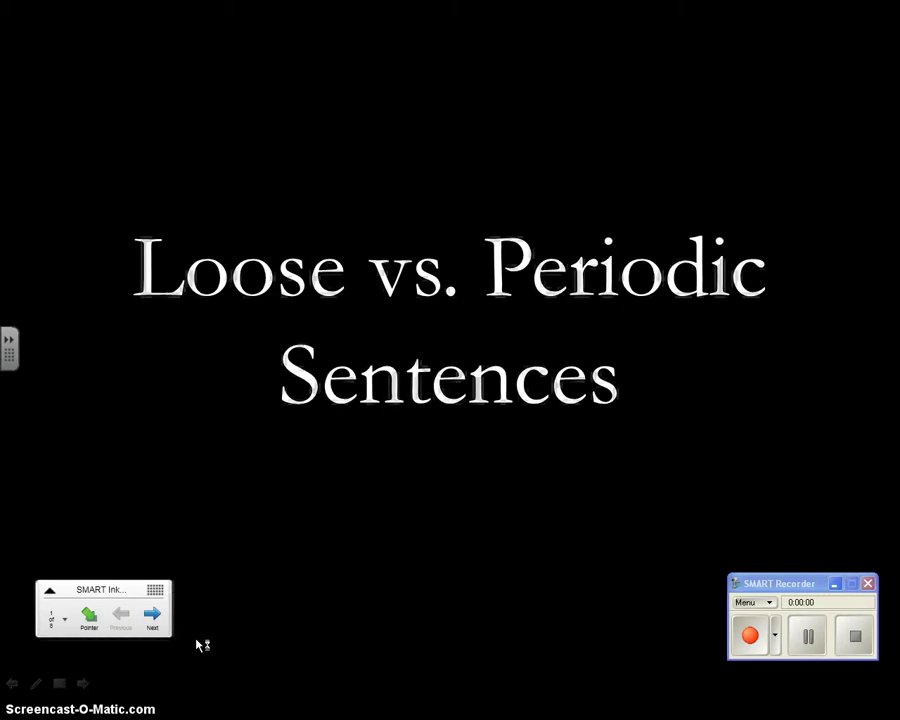
# Start SMART Recorder capturing a Record Area that covers the whole screen.
pyautogui.click(775, 643)
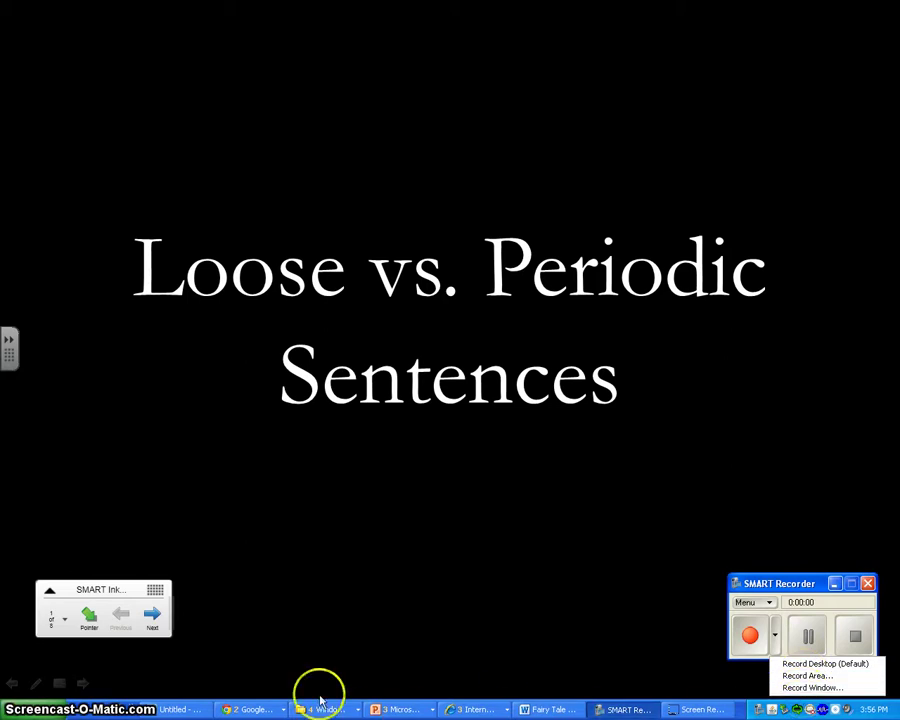
pyautogui.click(804, 676)
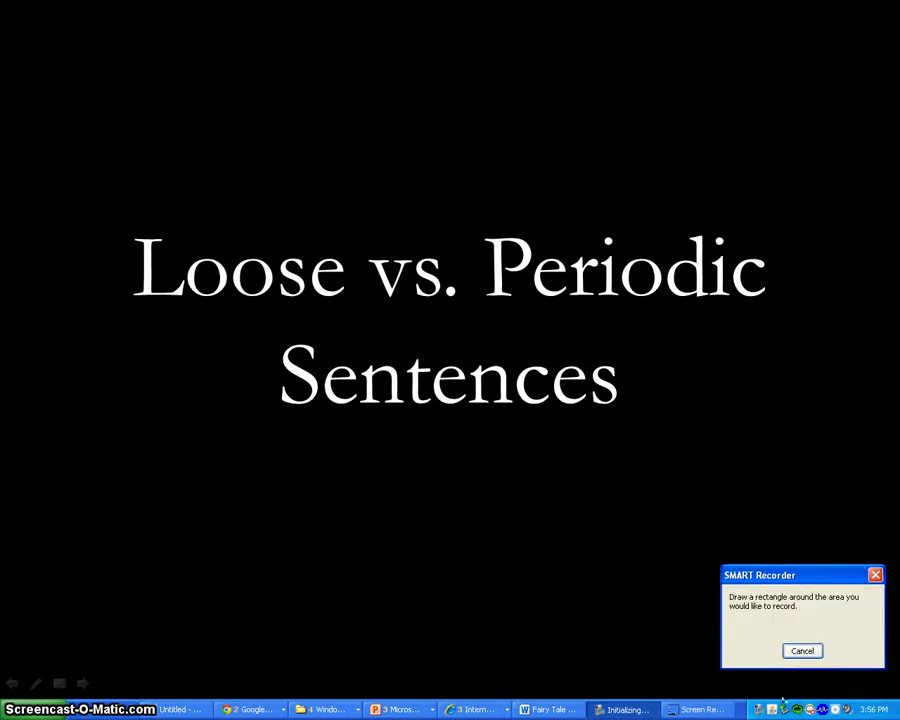
pyautogui.moveTo(1, 1); pyautogui.dragTo(897, 700)
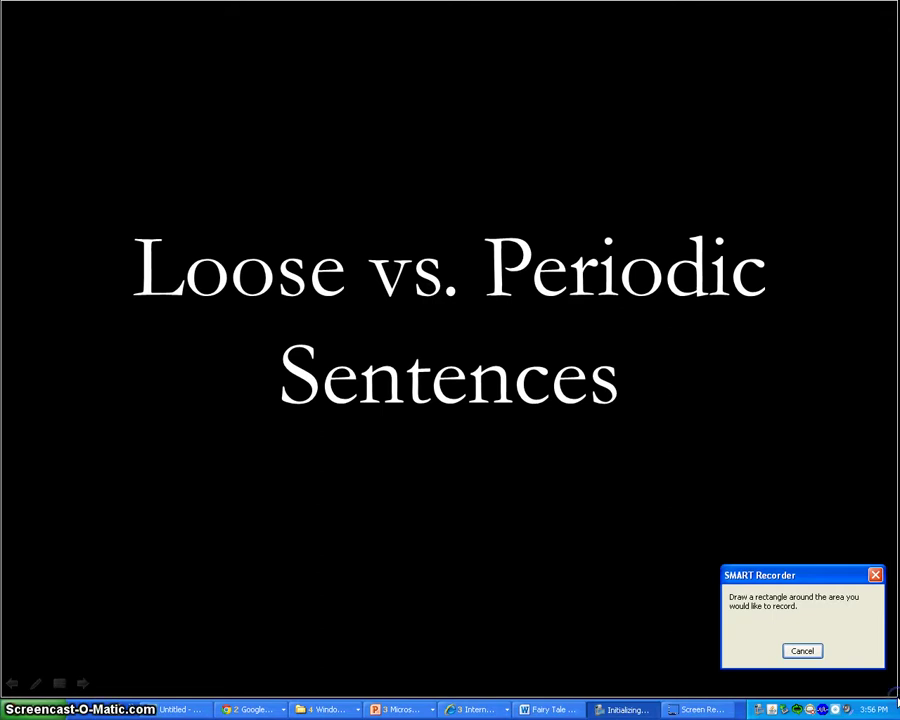
pyautogui.click(895, 700)
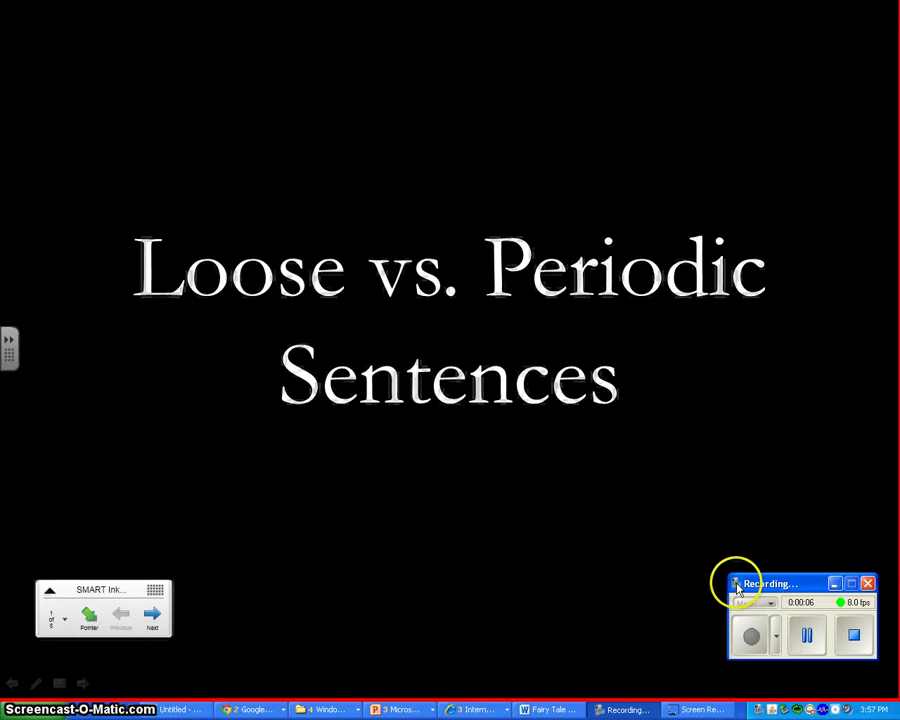
# Advance to the Why use them? and Loose Sentence slides, moving the ink toolbar off the text.
pyautogui.click(154, 618)
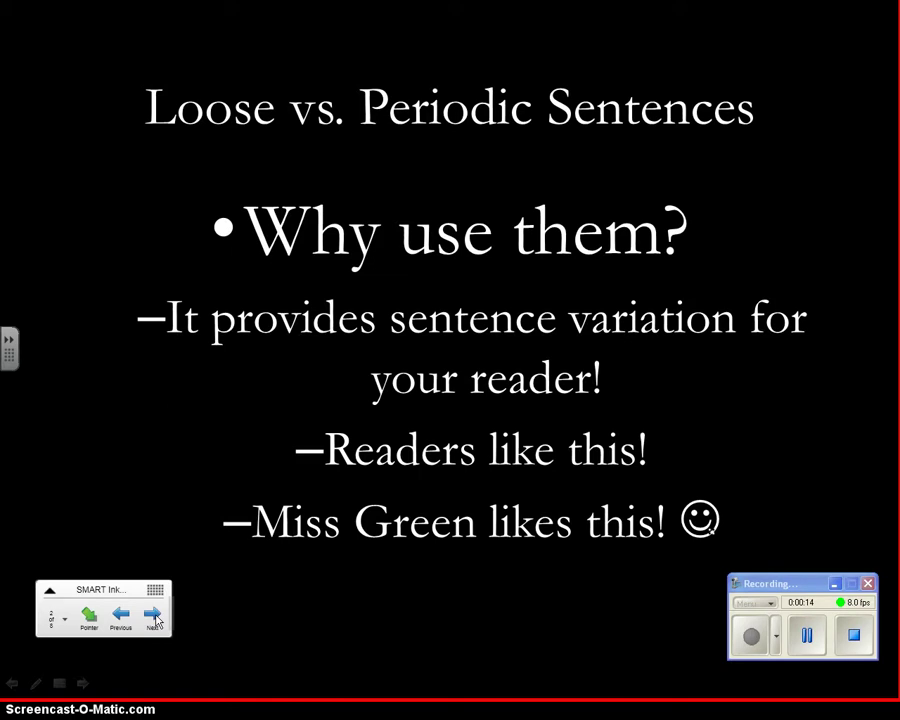
pyautogui.click(155, 620)
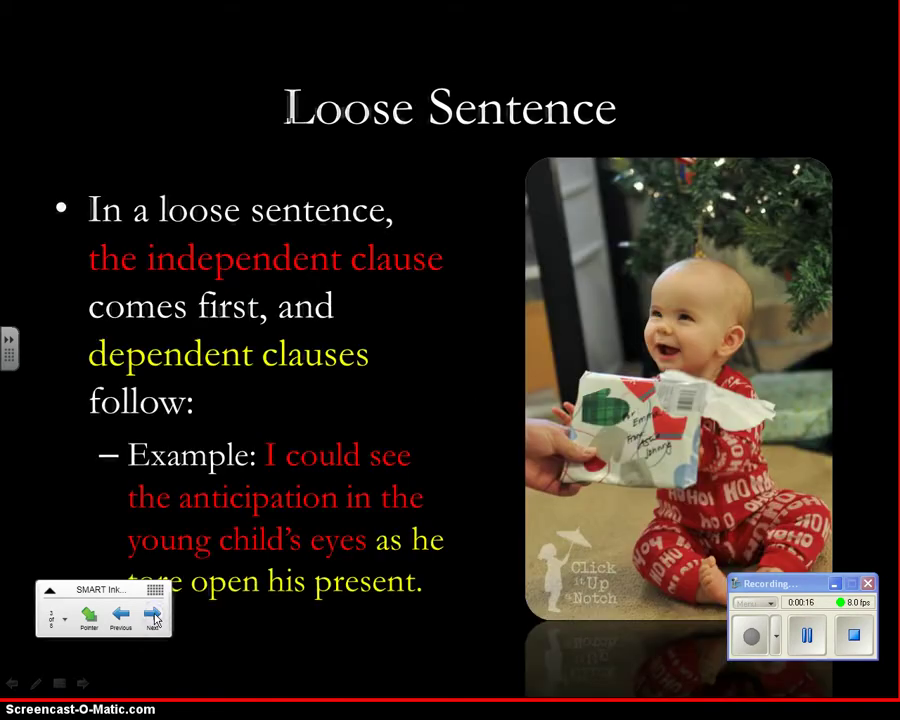
pyautogui.moveTo(95, 598); pyautogui.dragTo(65, 642)
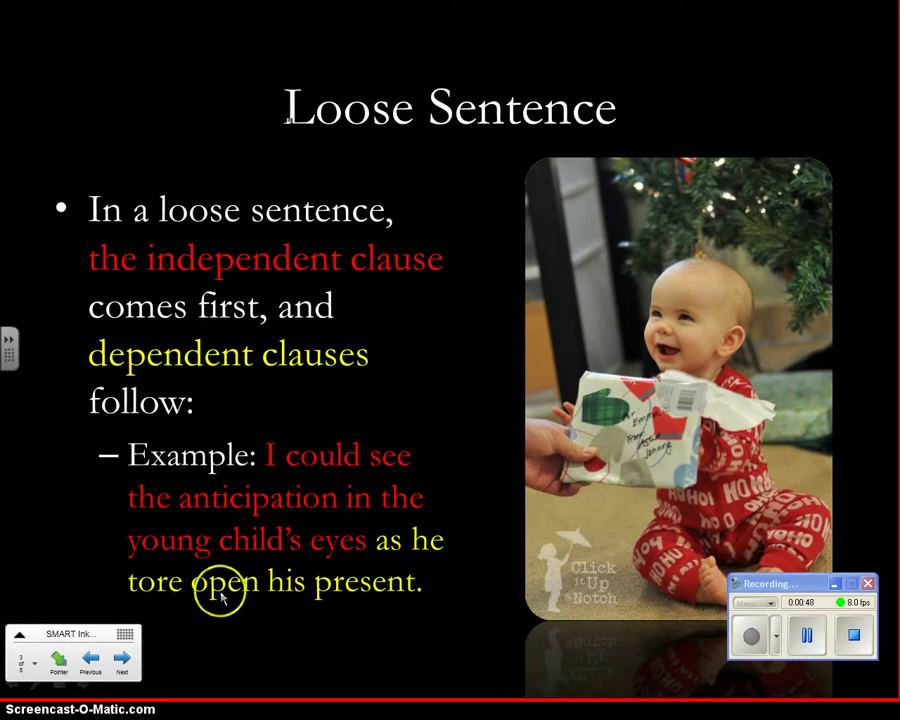
# Continue through the Periodic Sentence and practice slides, revealing the answers, to the end of the show.
pyautogui.click(122, 657)
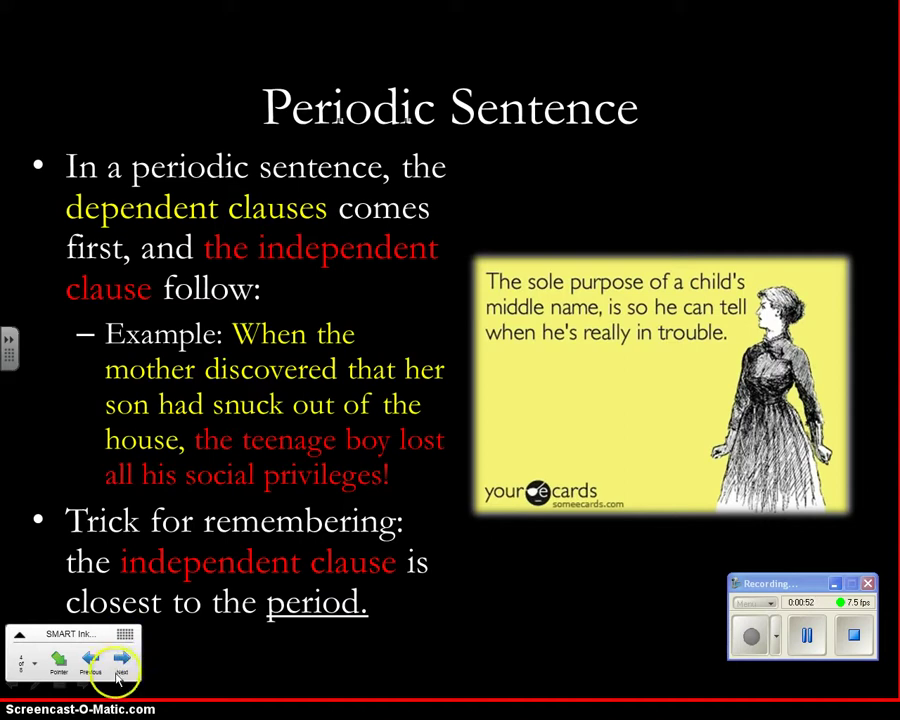
pyautogui.click(122, 662)
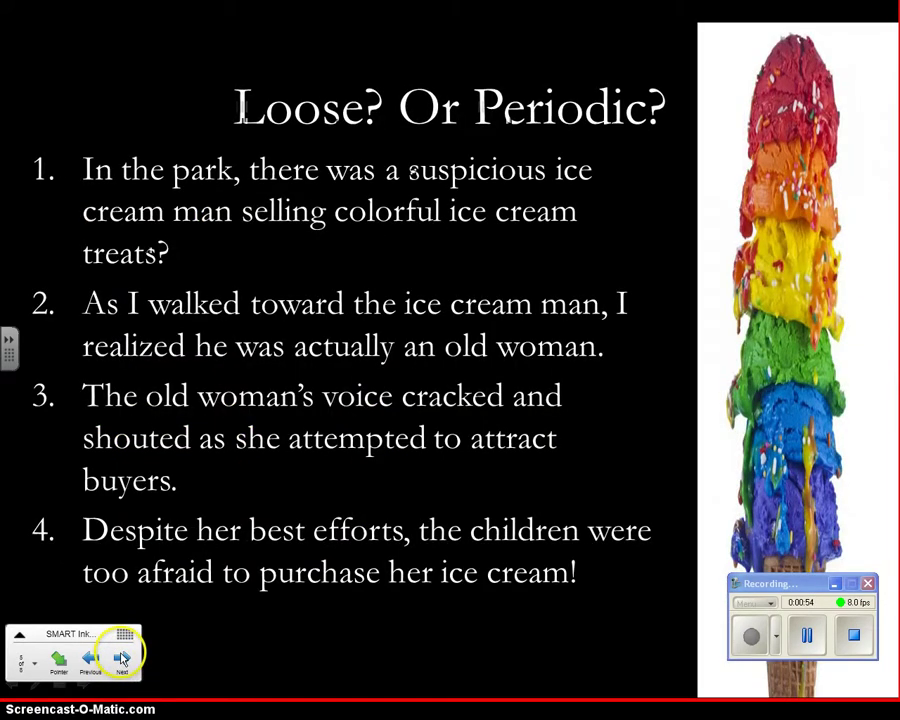
pyautogui.click(121, 657)
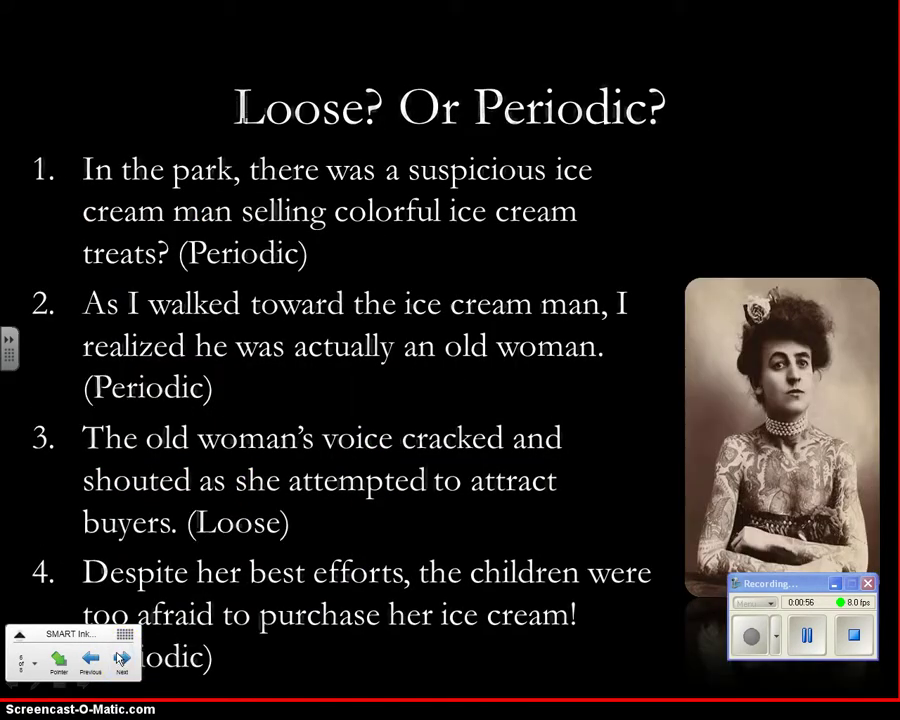
pyautogui.click(121, 657)
pyautogui.click(122, 660)
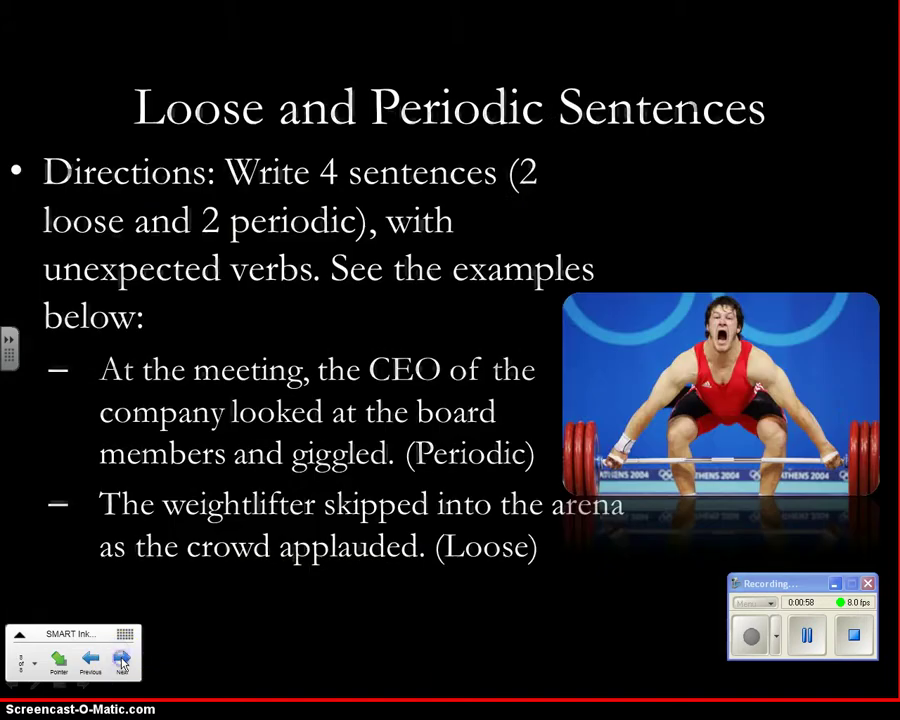
pyautogui.click(122, 660)
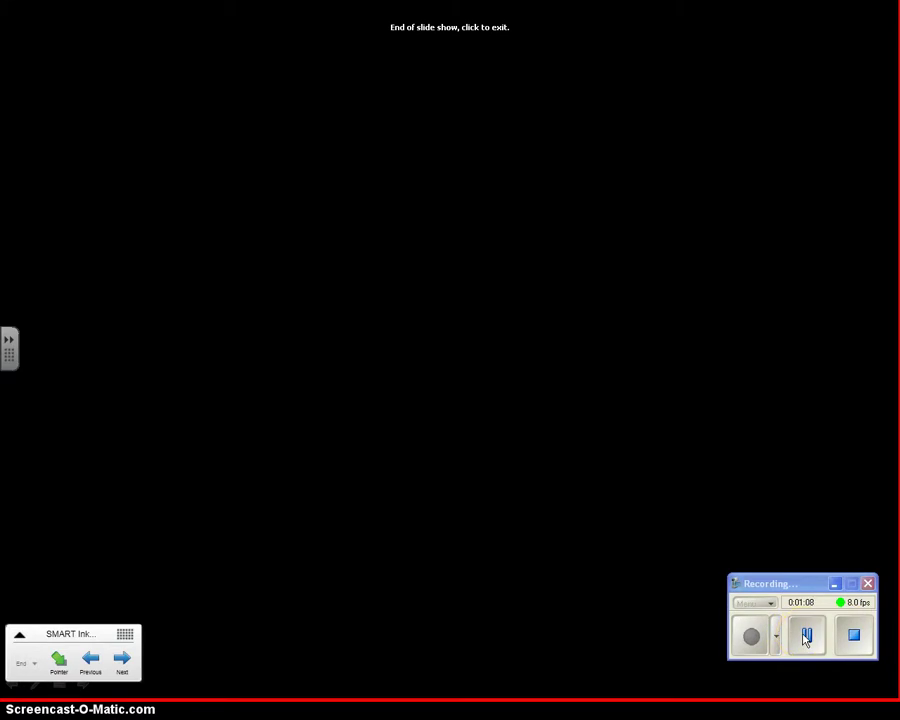
# Stop the recording at 0:01:14 and set the Save As location to KINGSTON (D:).
pyautogui.click(802, 635)
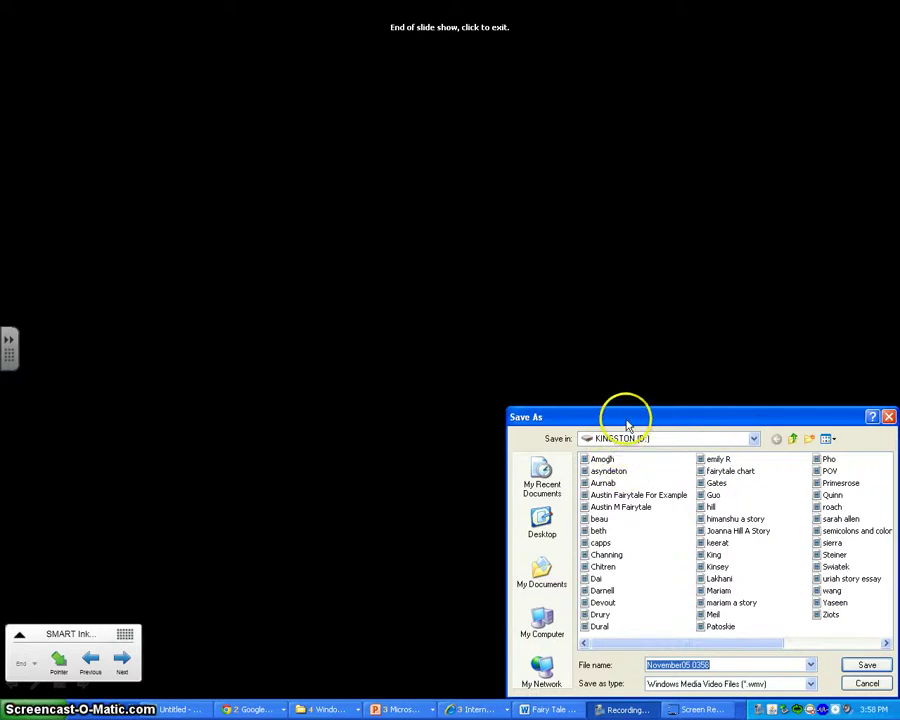
pyautogui.moveTo(628, 426); pyautogui.dragTo(356, 198)
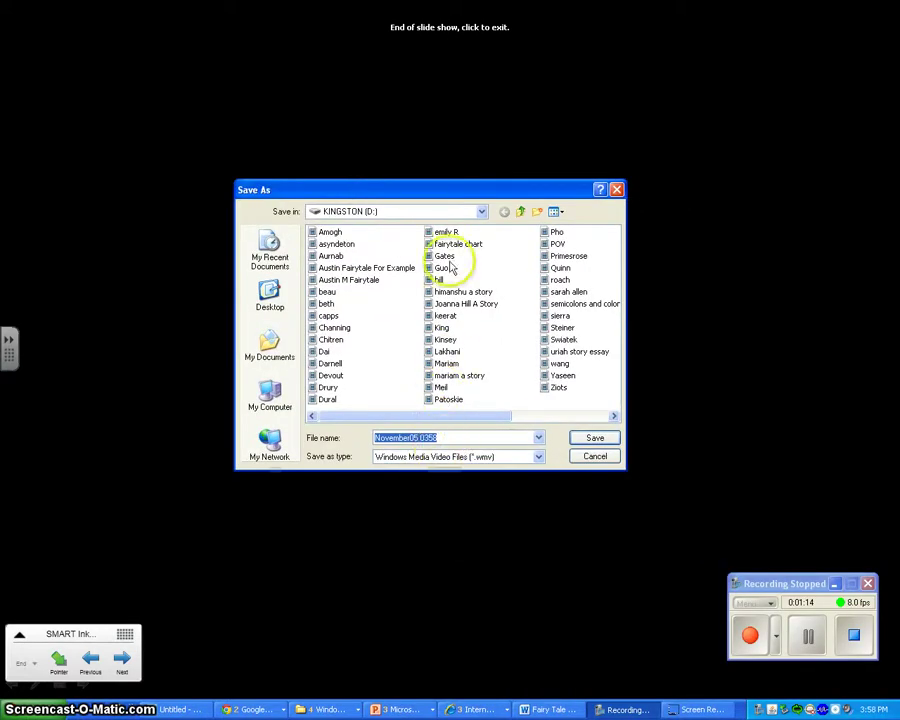
pyautogui.click(481, 211)
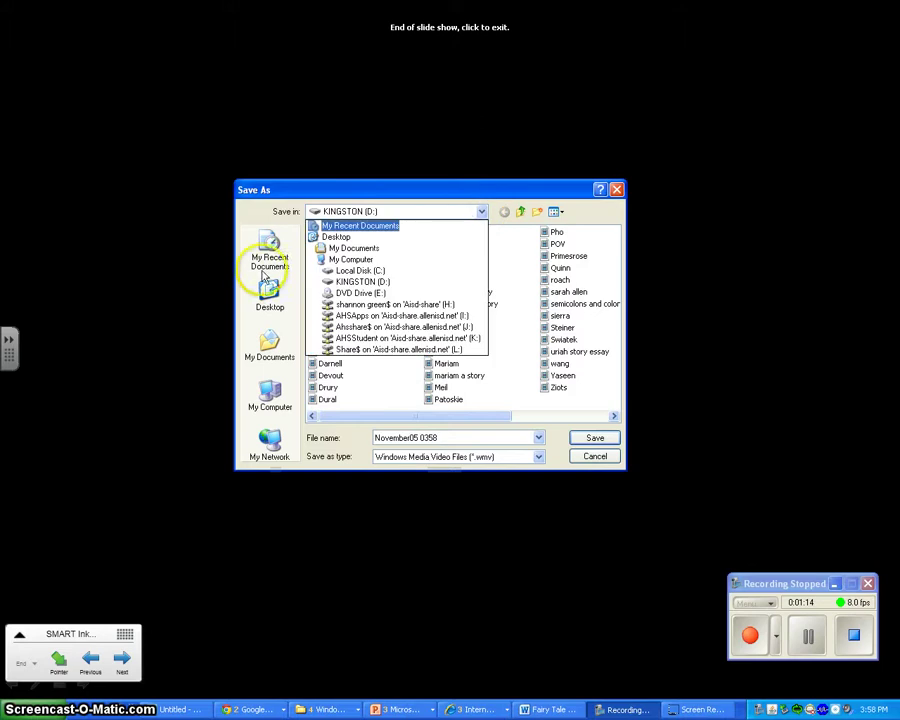
pyautogui.click(342, 283)
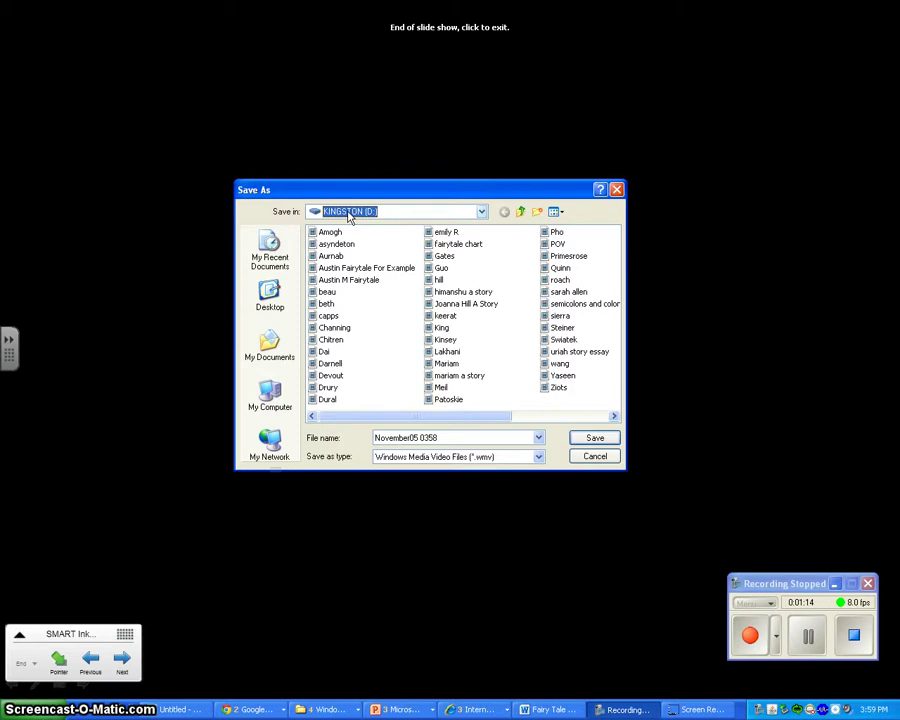
# Replace the default file name with 'Loose Practice' and save it as a WMV on D:.
pyautogui.moveTo(446, 435); pyautogui.dragTo(348, 426)
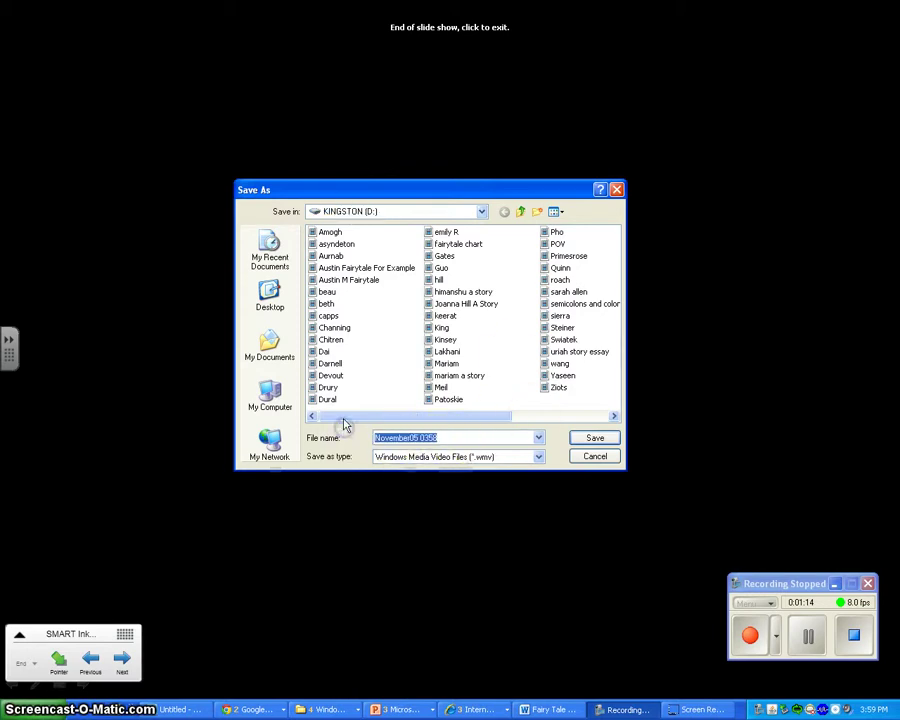
pyautogui.write('Loose P')
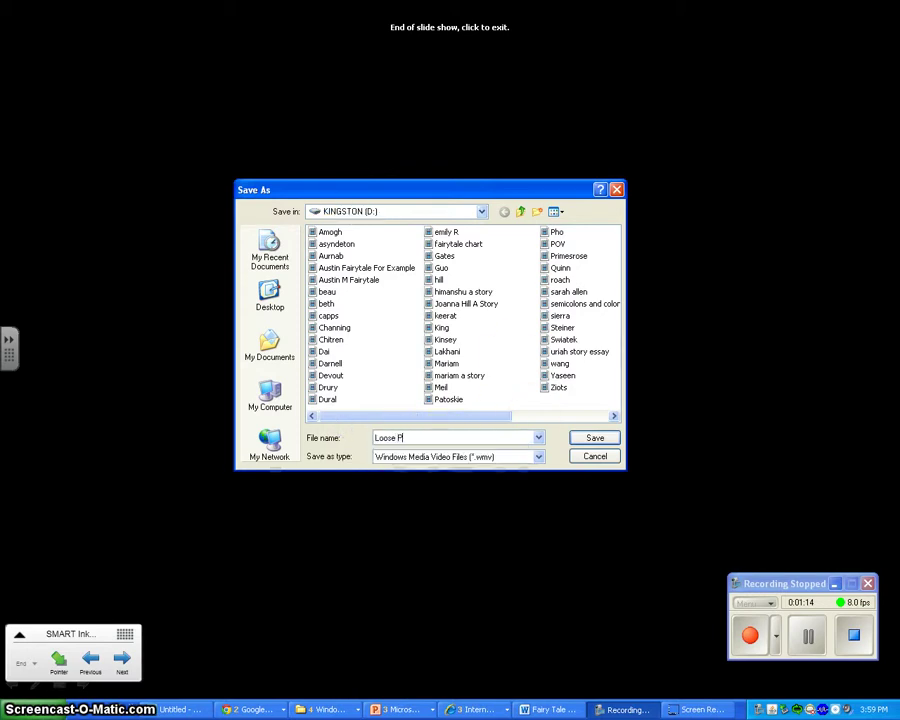
pyautogui.write('ractice')
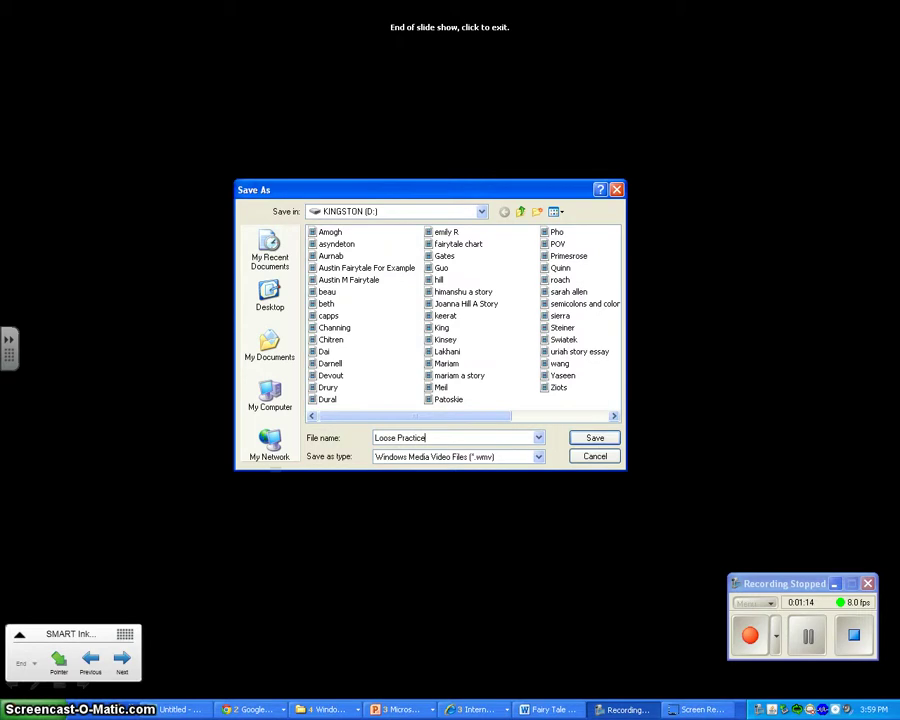
pyautogui.press('Return')
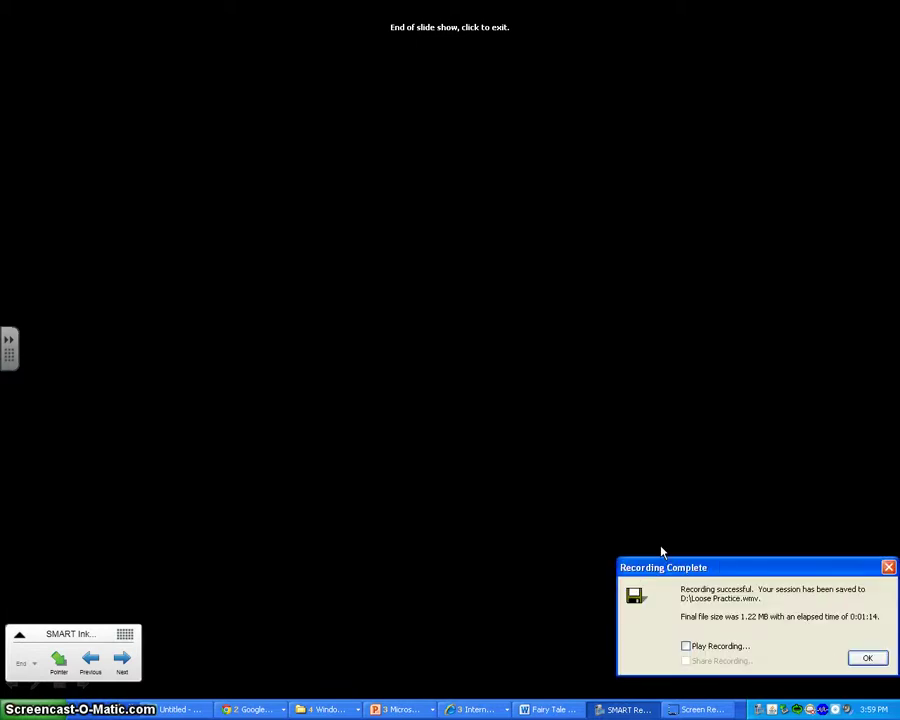
# Dismiss the Recording Complete notice for Loose Practice.wmv and exit the slide show to editing view.
pyautogui.click(686, 645)
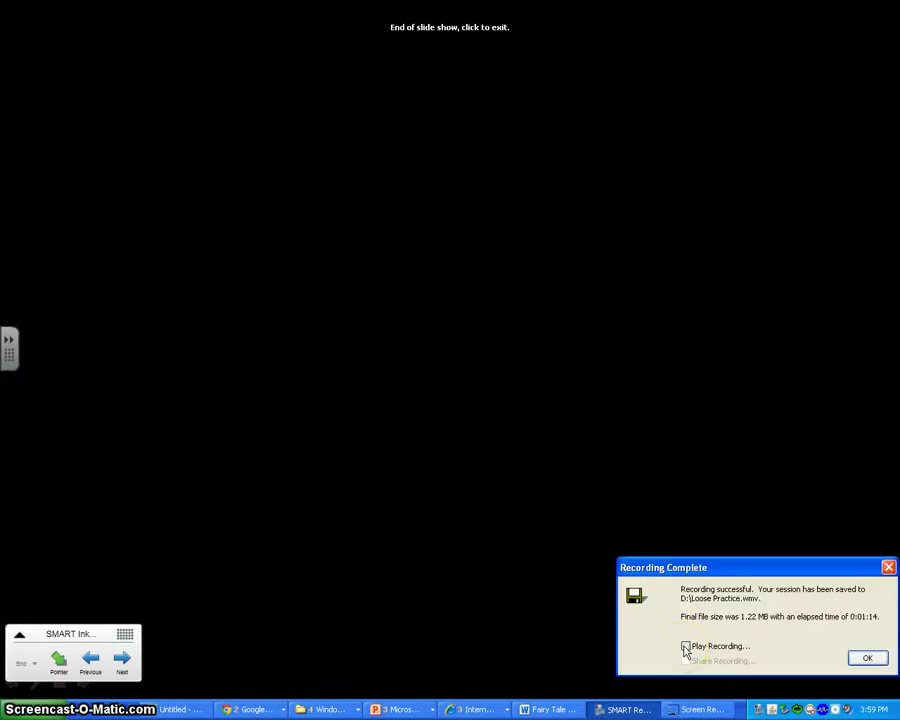
pyautogui.click(686, 647)
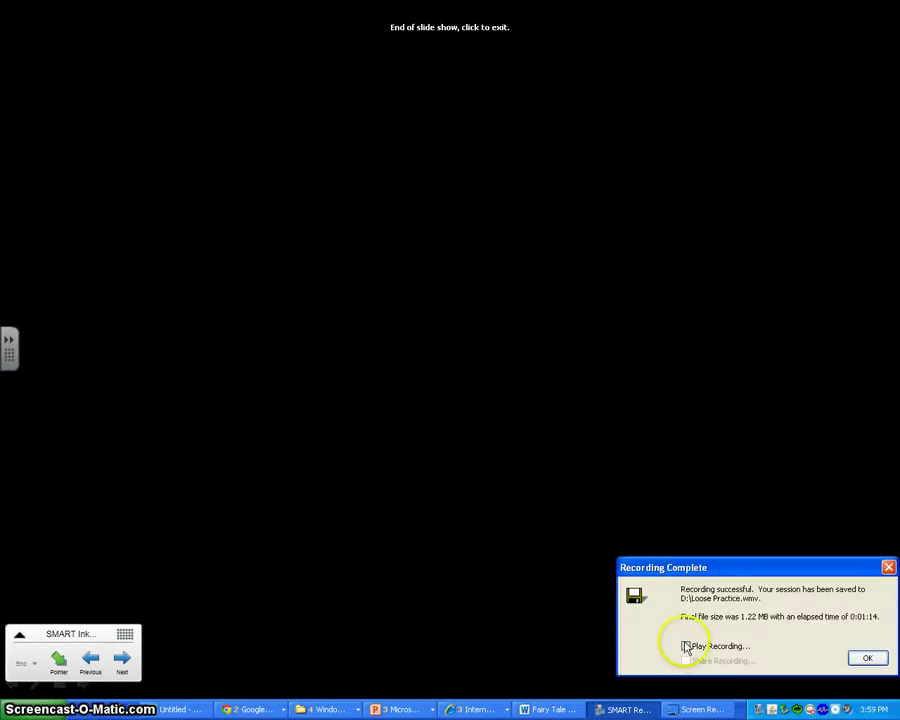
pyautogui.click(875, 660)
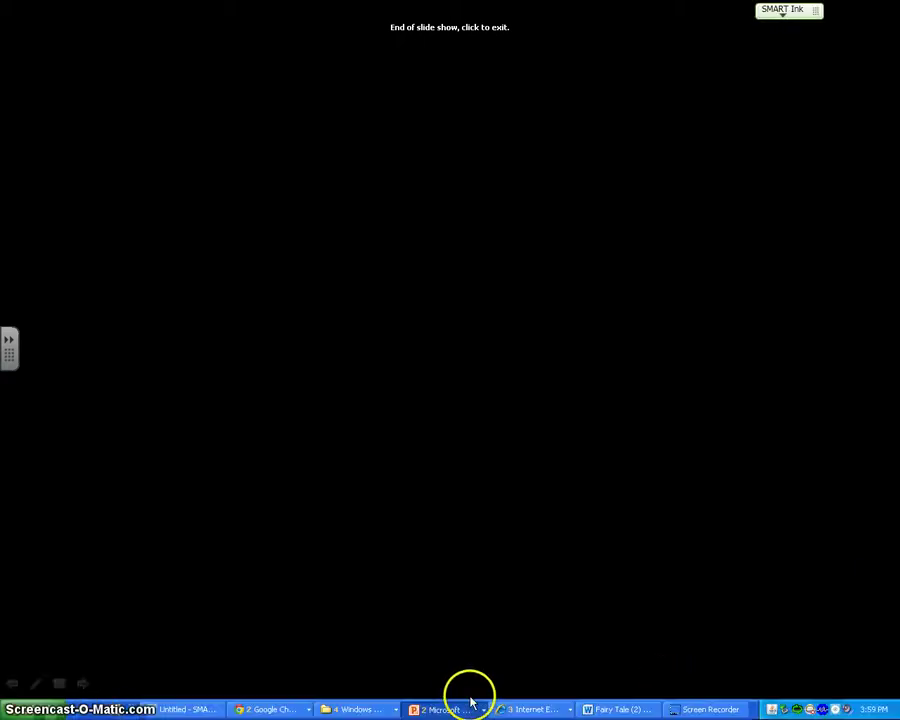
pyautogui.click(468, 698)
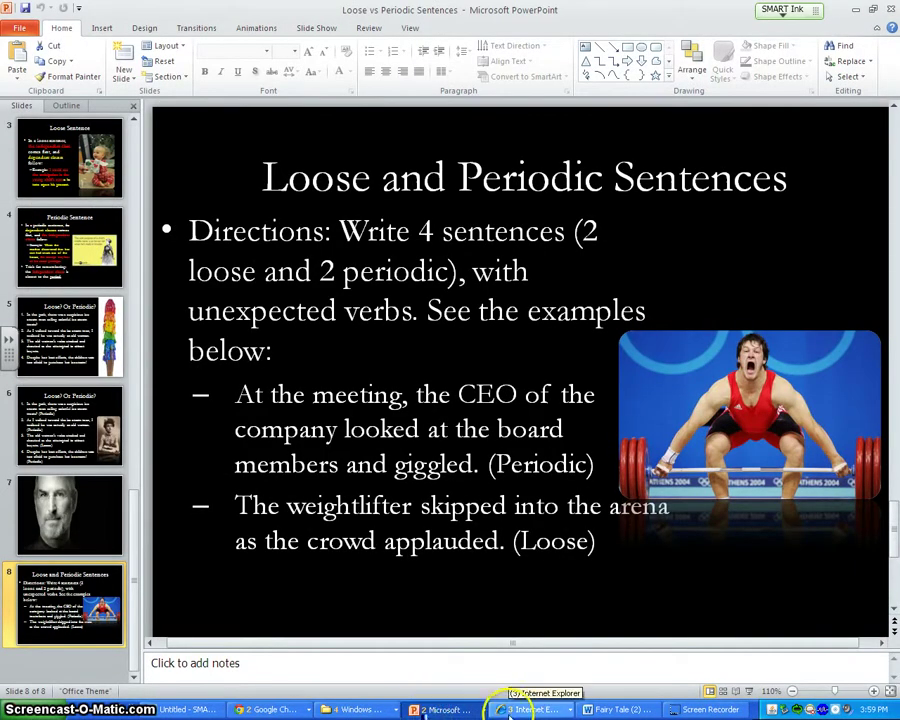
pyautogui.moveTo(530, 708)
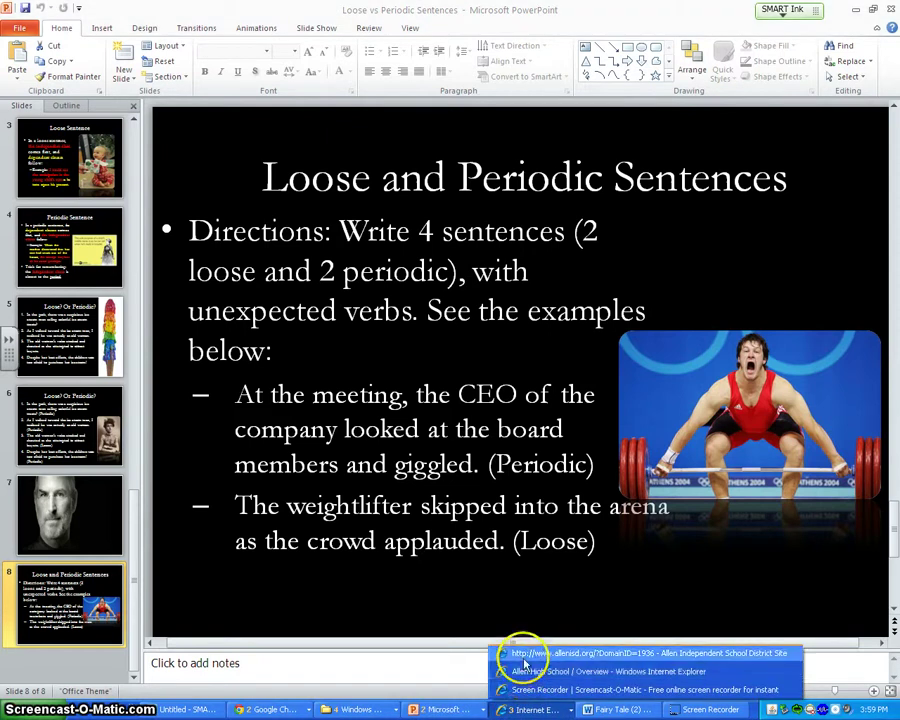
# Switch to the allenisd.org Site Manager window and start a New Assignment.
pyautogui.click(525, 653)
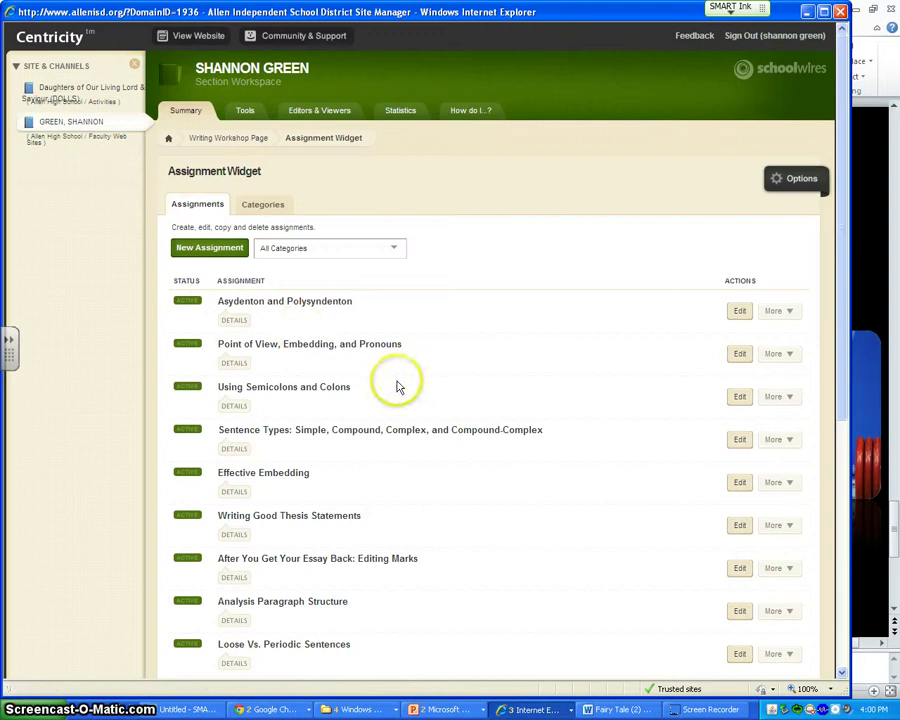
pyautogui.scroll(-3, 402, 385)
pyautogui.scroll(3, 398, 384)
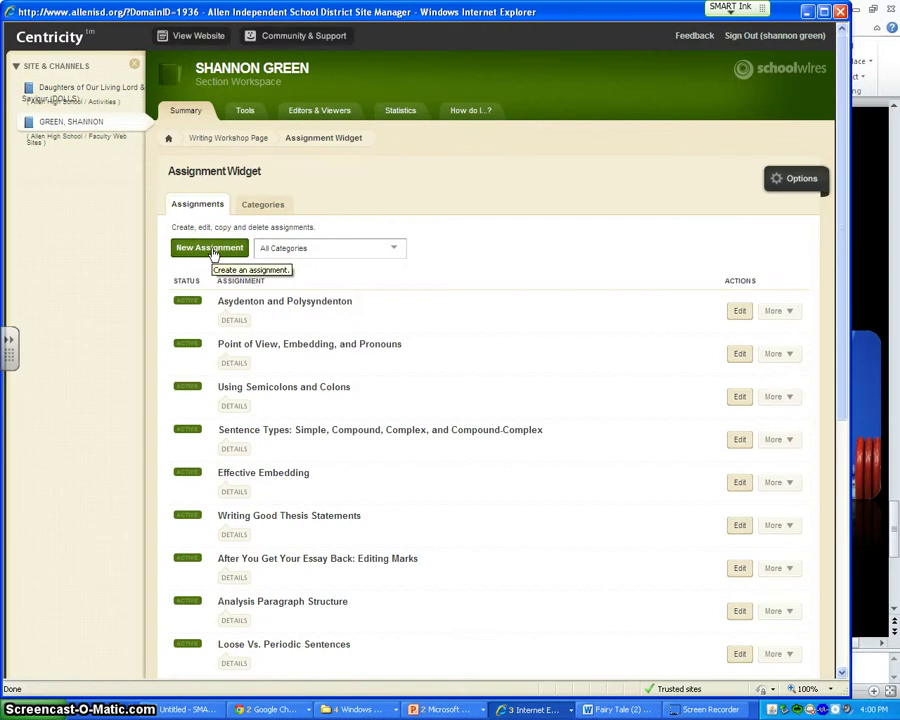
pyautogui.click(211, 249)
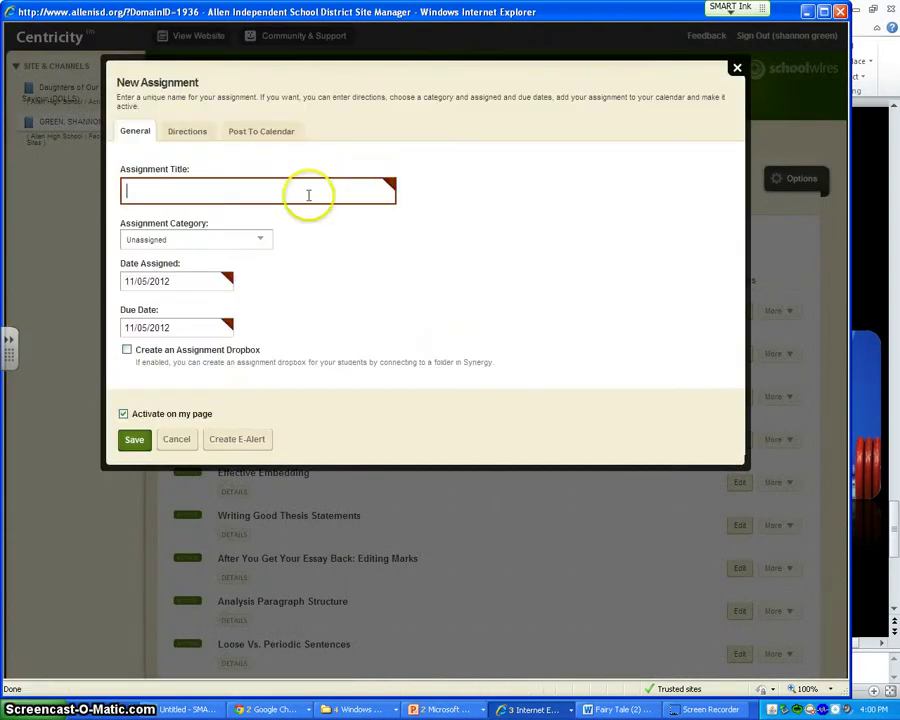
# Title the assignment 'Loose Sentences' and open Insert File Link in its Directions.
pyautogui.write('Loose Sentences')
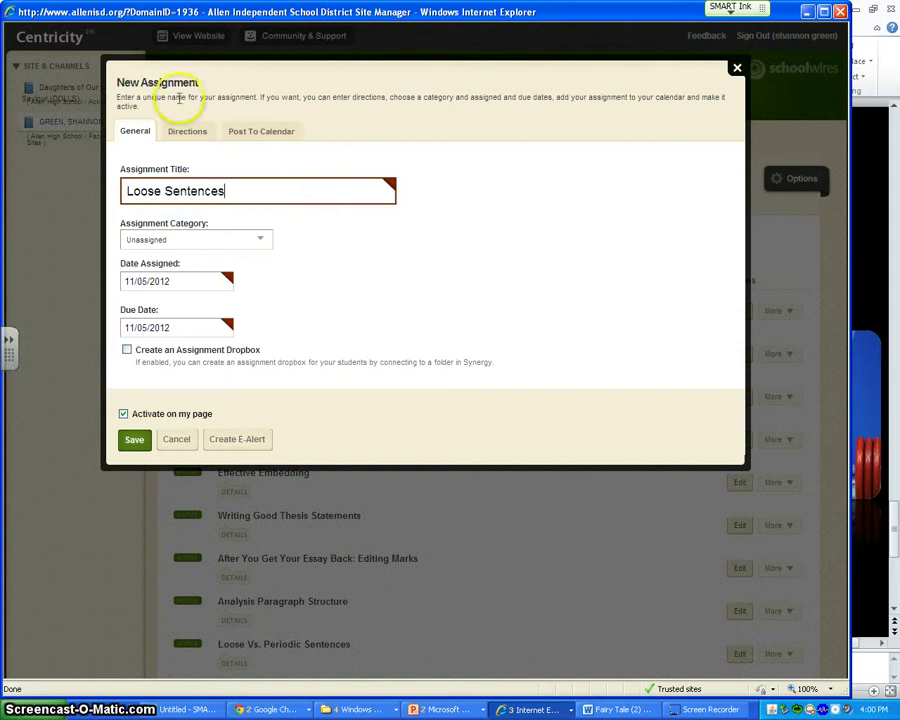
pyautogui.click(188, 134)
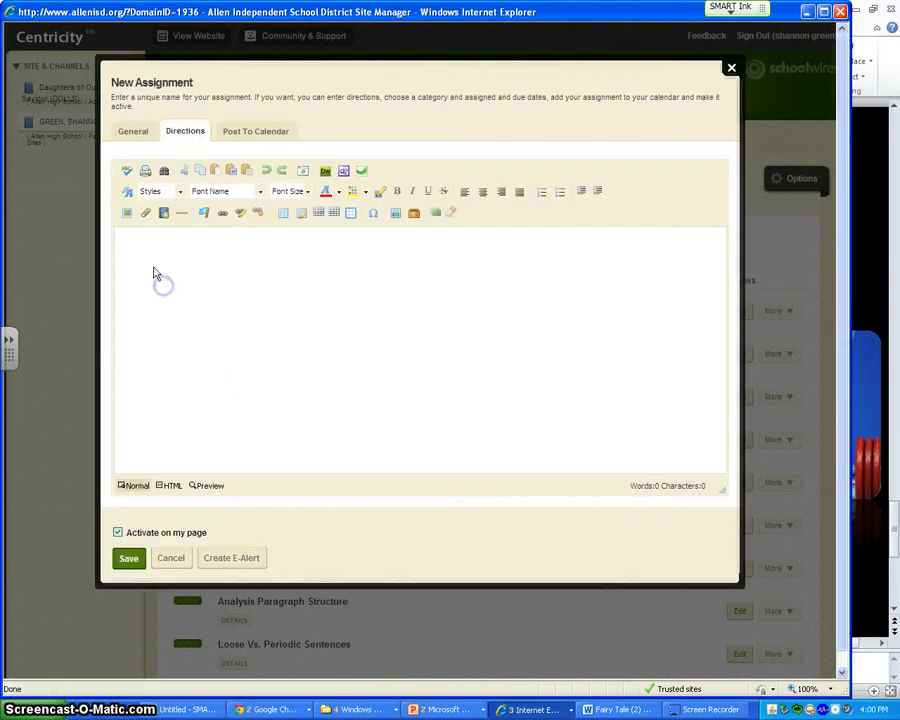
pyautogui.click(145, 213)
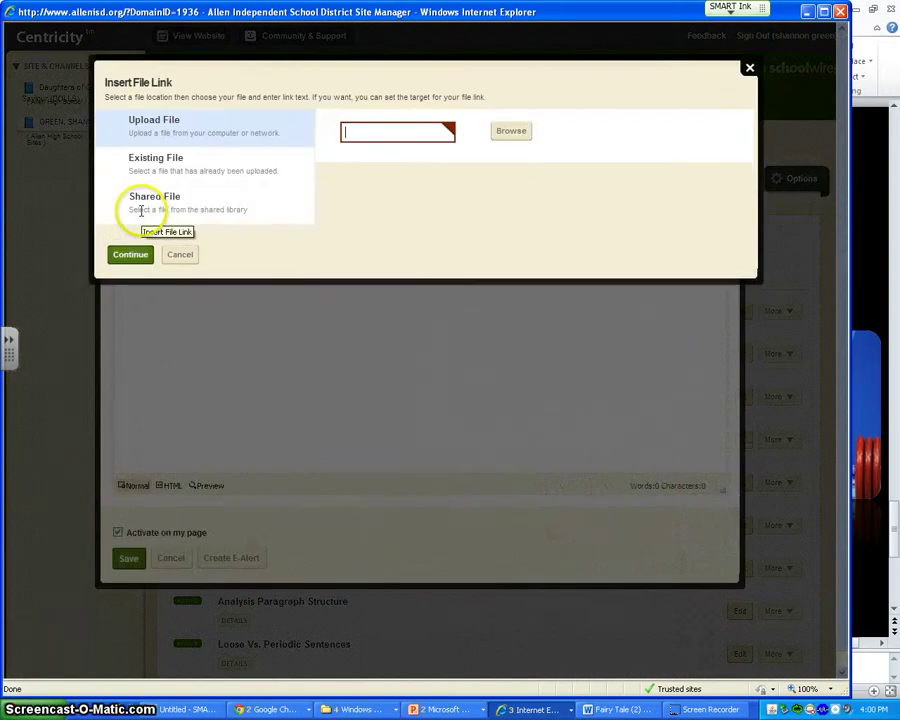
# Upload the Loose Practice.wmv recording as the file to link.
pyautogui.click(512, 136)
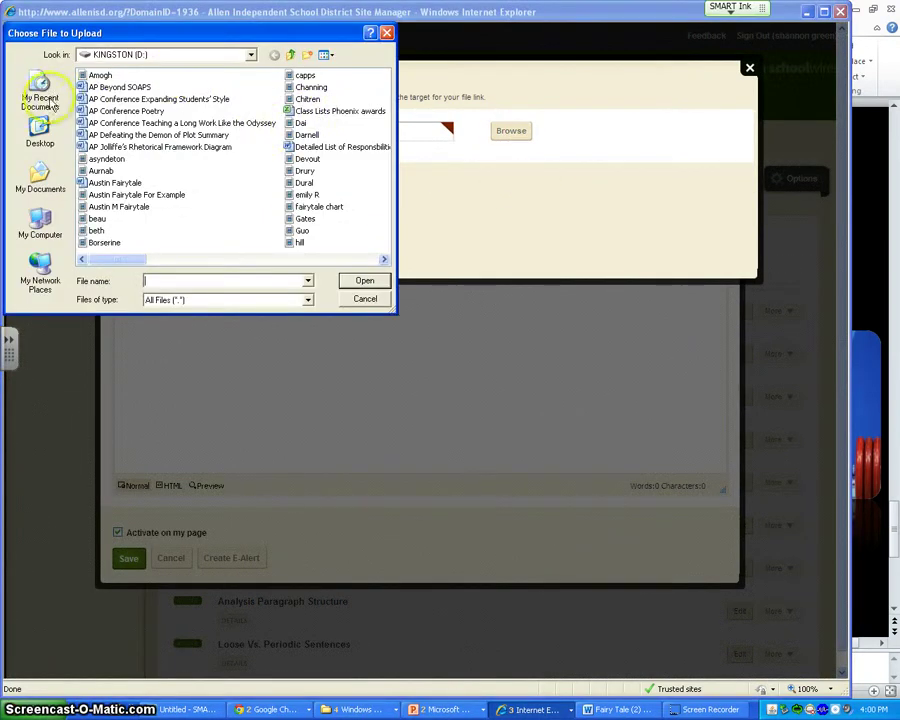
pyautogui.click(385, 260)
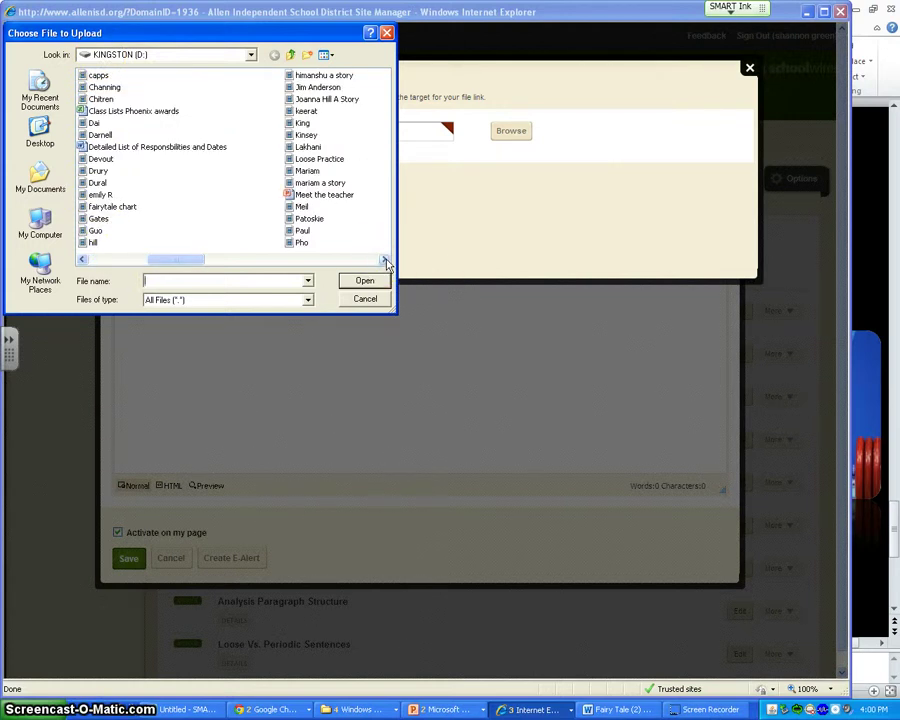
pyautogui.click(322, 158)
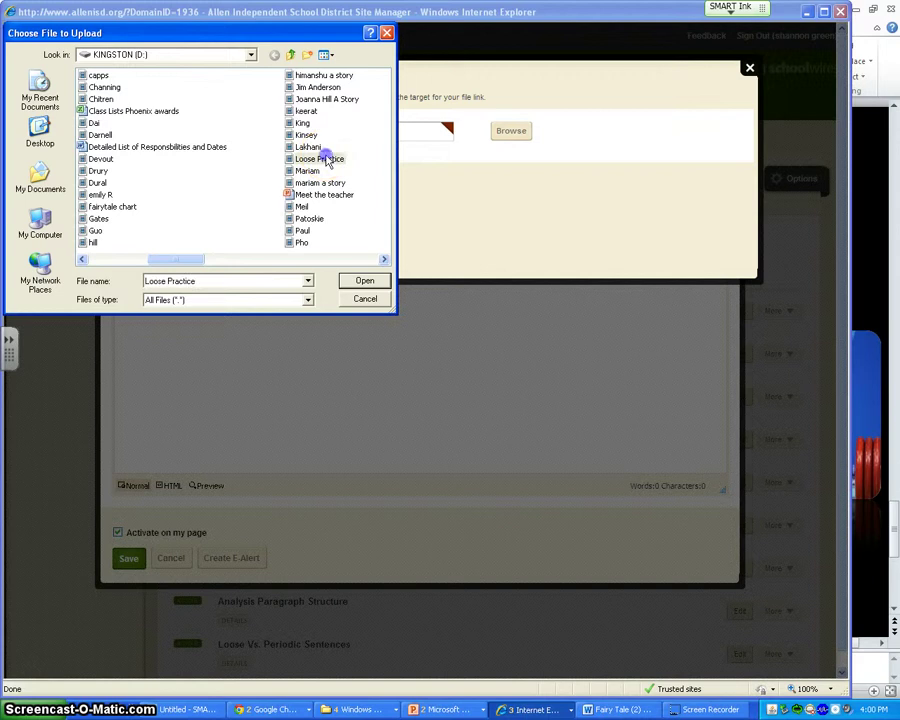
pyautogui.click(370, 281)
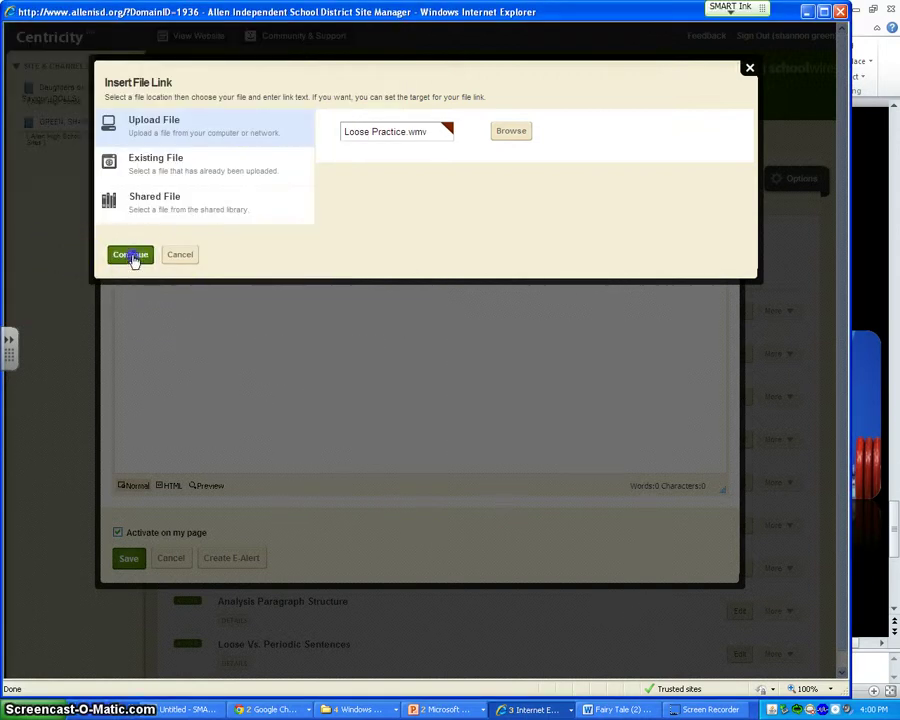
pyautogui.click(133, 255)
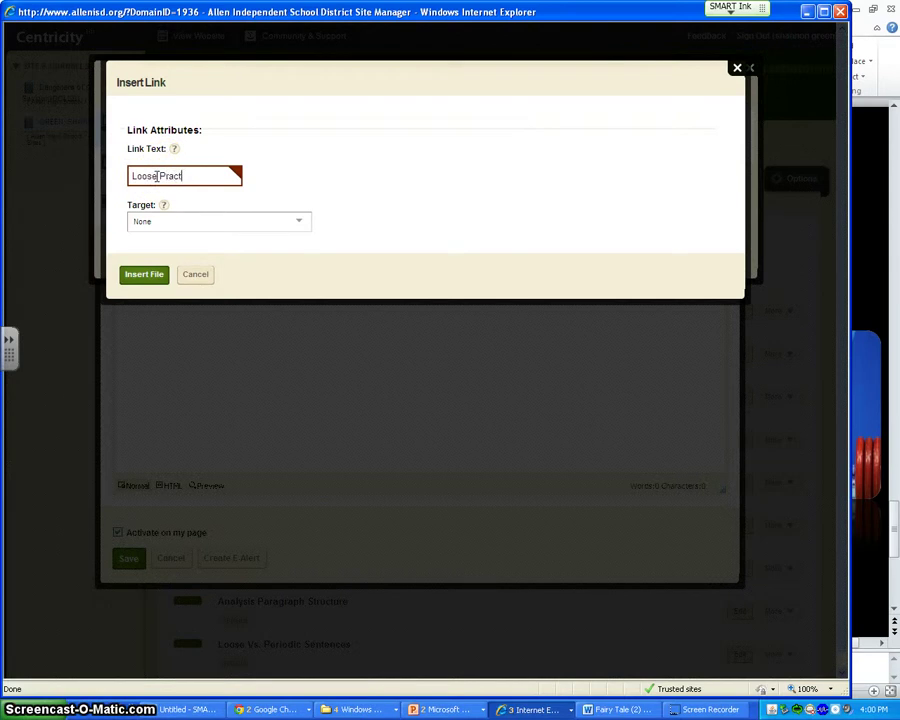
# Insert the Loose Practice link with Target _blank so it opens in a new window.
pyautogui.click(158, 224)
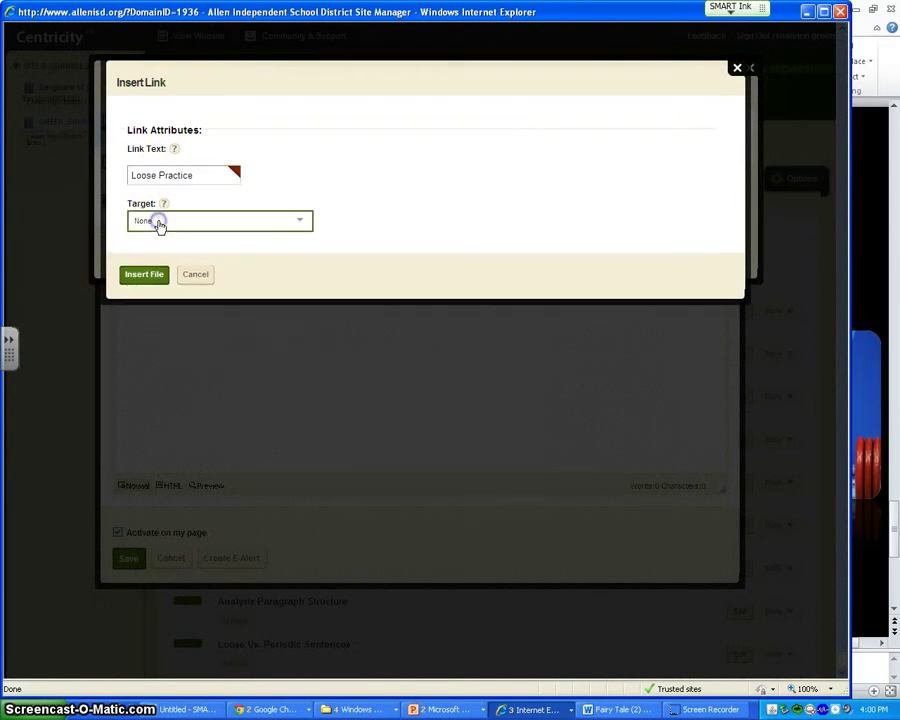
pyautogui.click(205, 263)
pyautogui.click(142, 272)
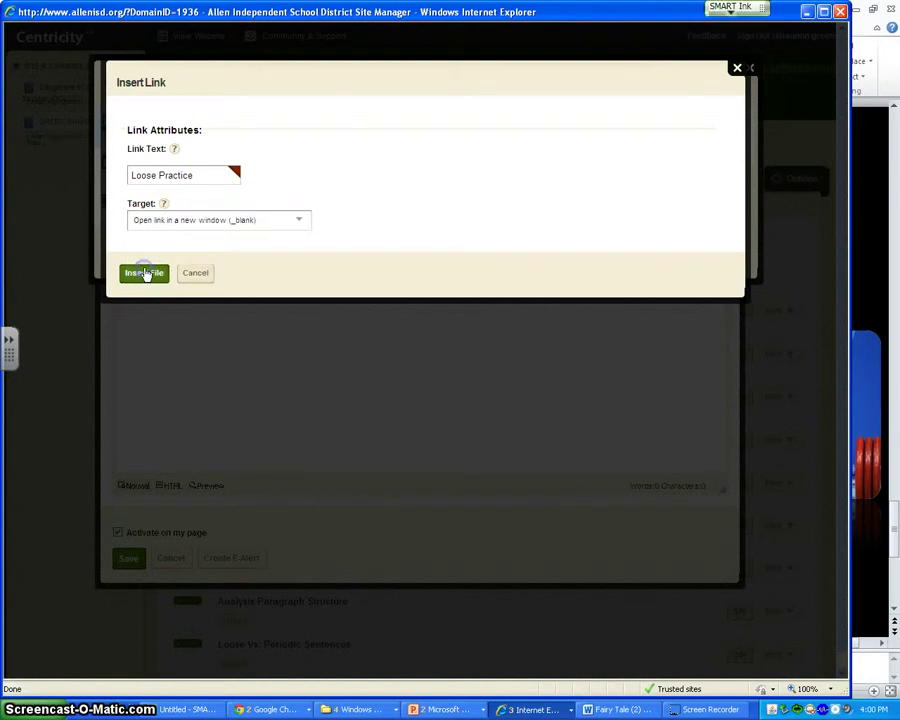
pyautogui.click(174, 298)
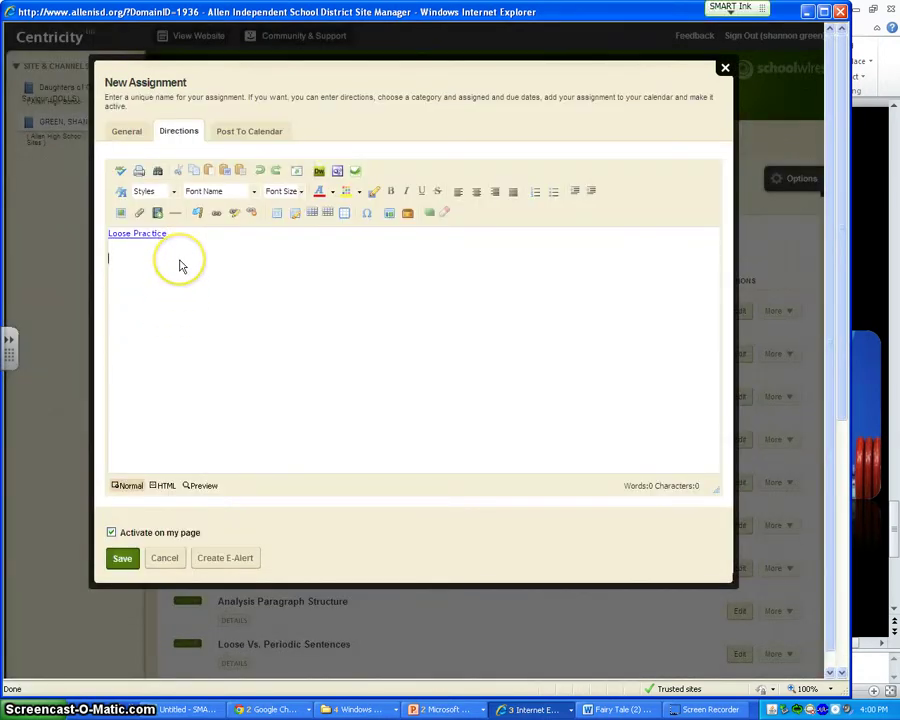
# Add a blank line below the Loose Practice link in the assignment directions.
pyautogui.press('Return')
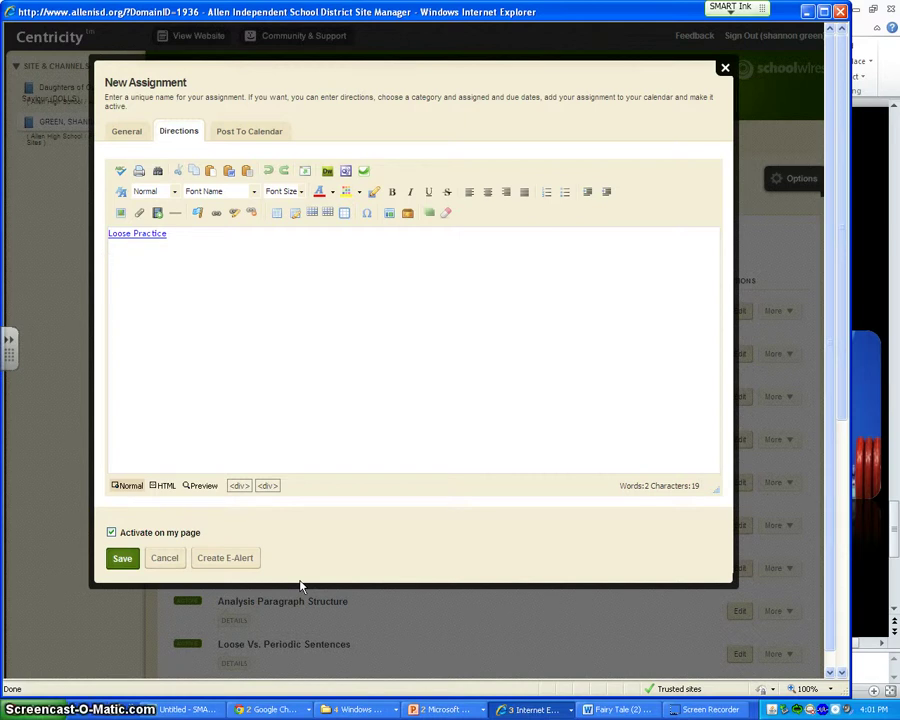
pyautogui.click(245, 709)
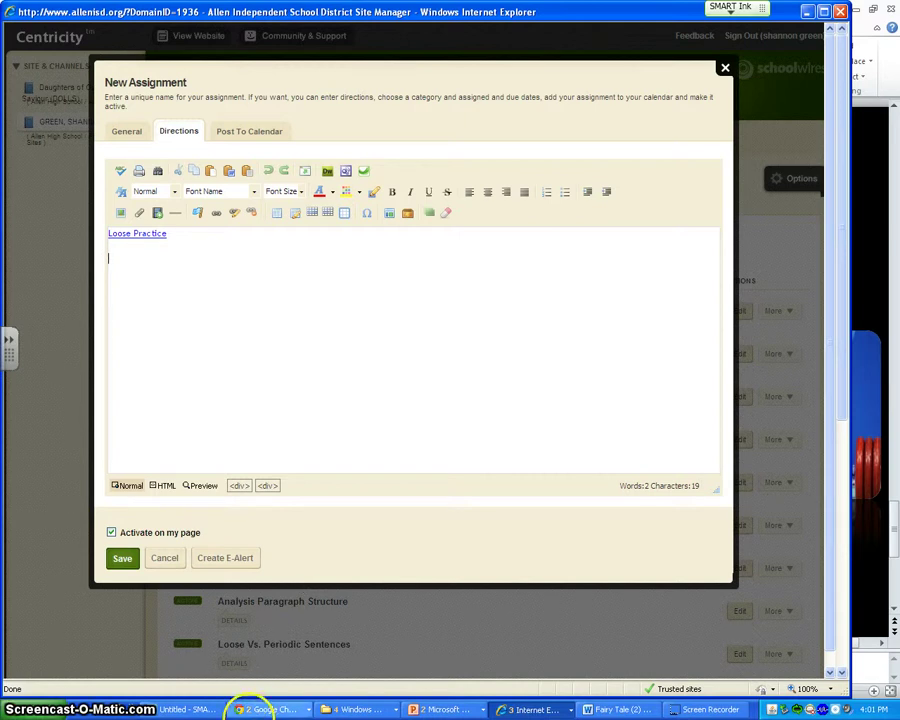
# Bring up the finished YouTube upload page and select the video's youtu.be short link.
pyautogui.click(266, 678)
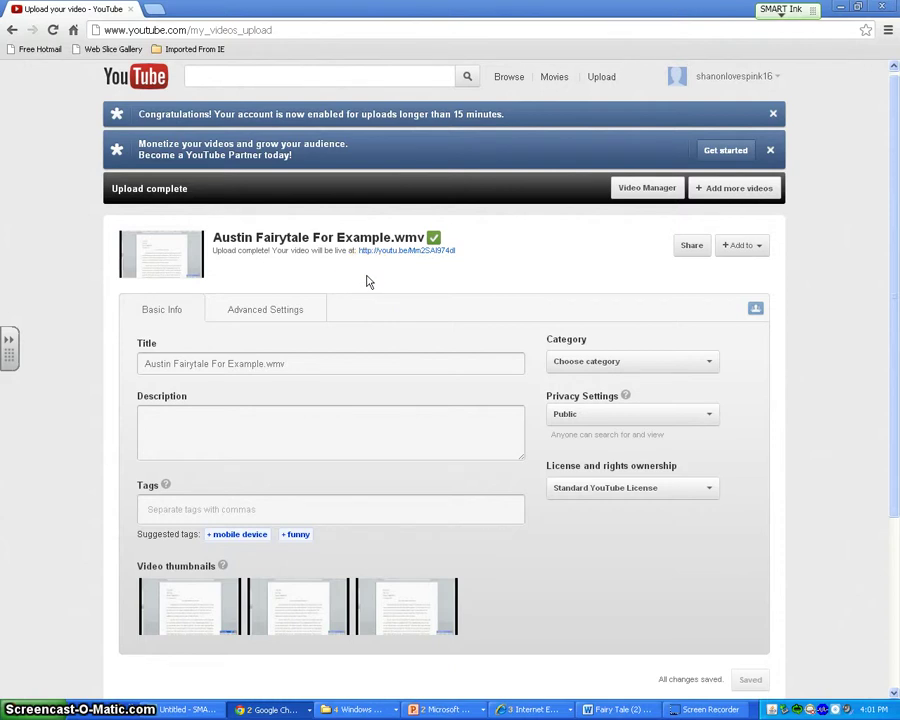
pyautogui.moveTo(460, 251); pyautogui.dragTo(355, 255)
# Open a blank line above the YouTube link in the Centricity assignment directions.
pyautogui.hotkey('alt', 'Tab')
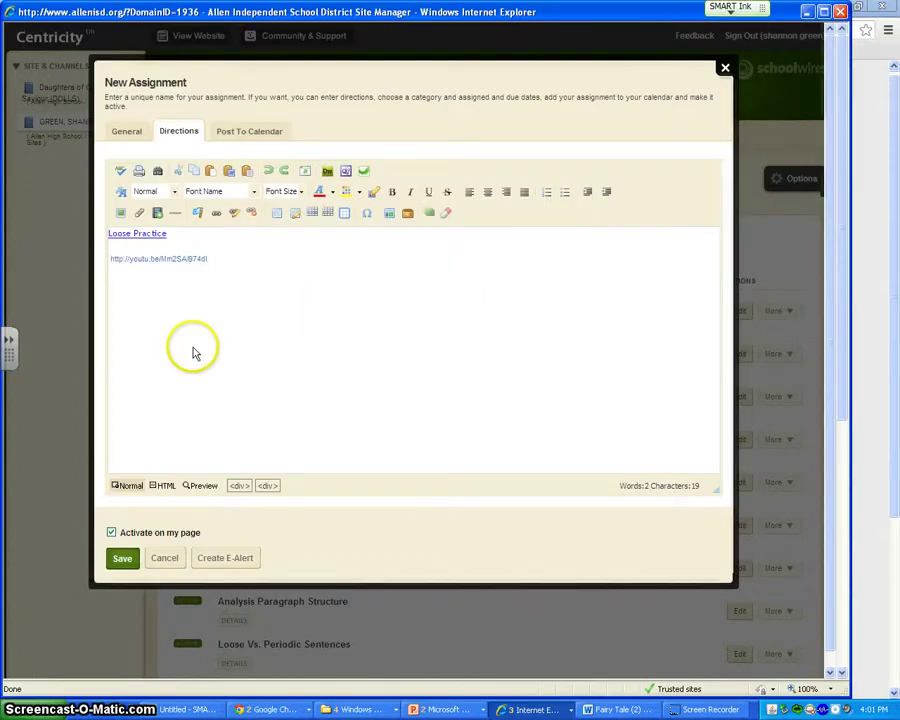
pyautogui.click(148, 248)
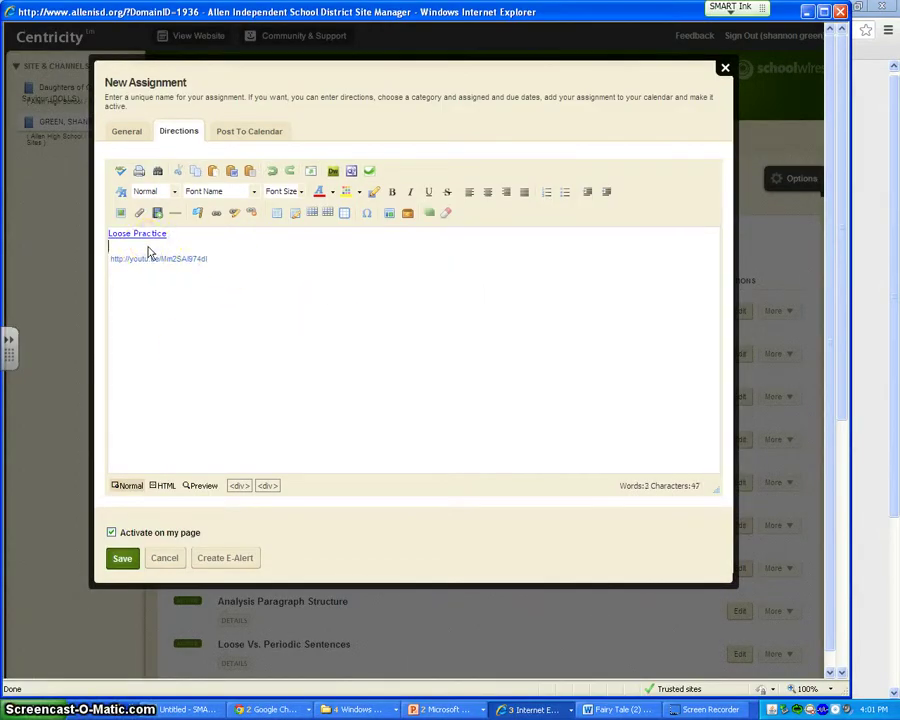
pyautogui.press('Return')
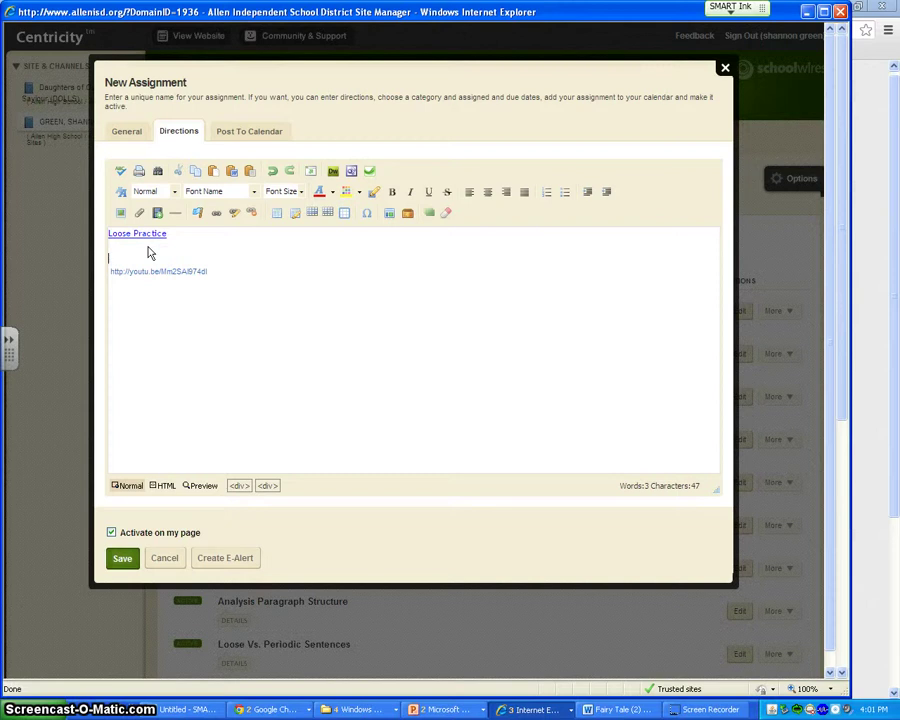
# Write a note telling students to use the YouTube link if they can't view the video, and save.
pyautogui.write('If you can view the video a')
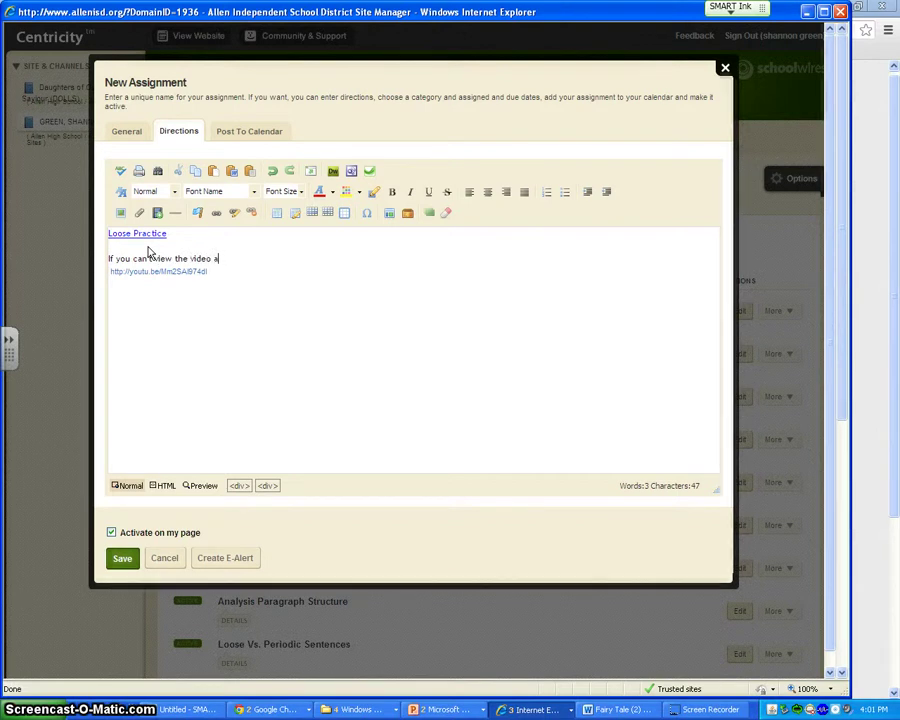
pyautogui.write('vob')
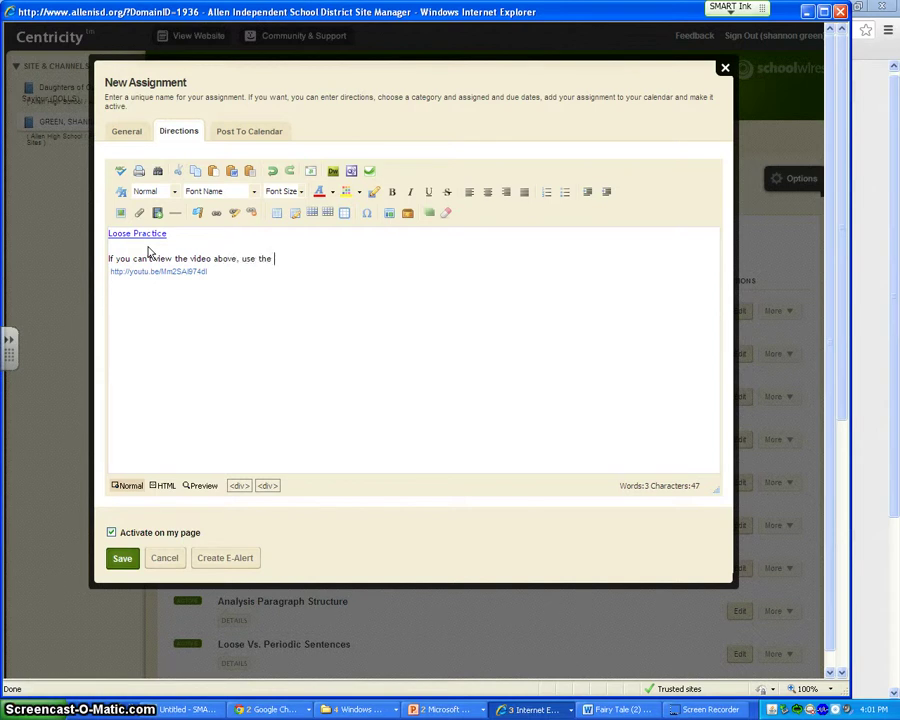
pyautogui.press('BackSpace')
pyautogui.press('BackSpace')
pyautogui.press('BackSpace')
pyautogui.write('You')
pyautogui.write(':')
pyautogui.press('Return')
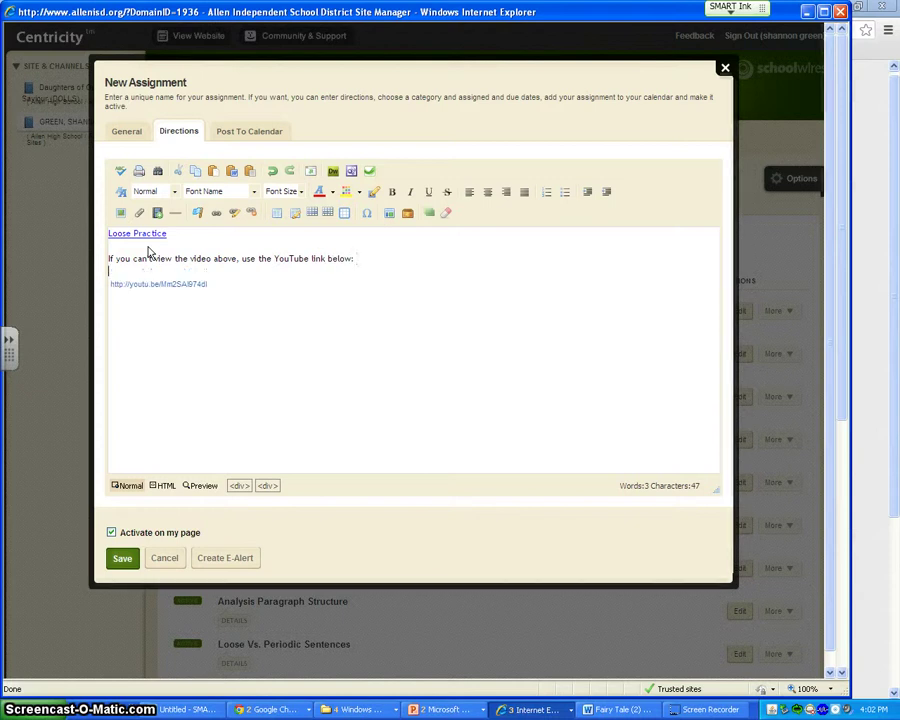
pyautogui.click(120, 558)
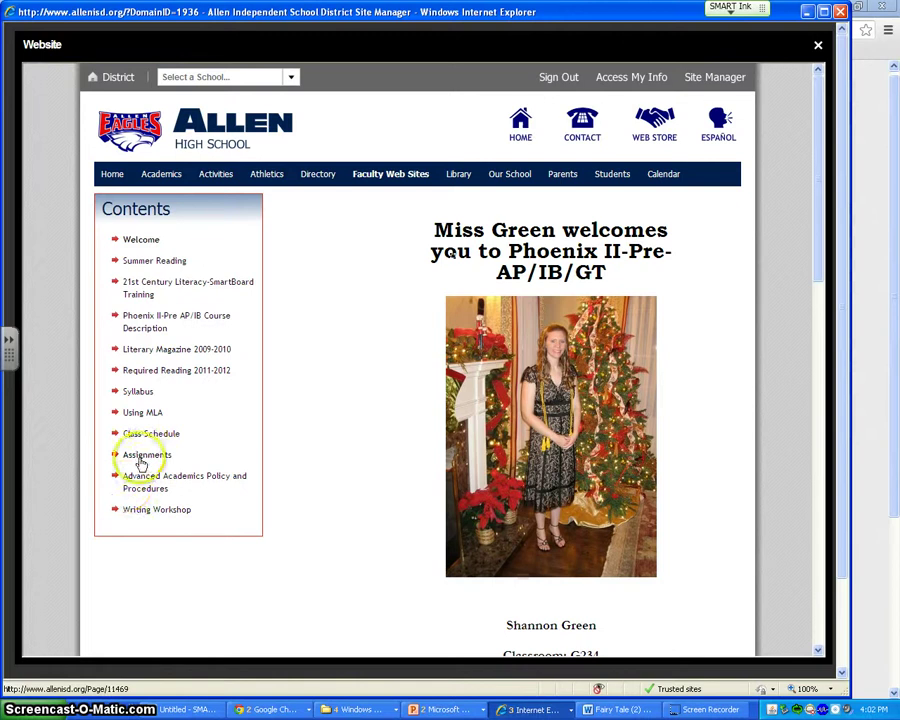
# Open the Writing Workshop page, then the Loose Sentences assignment on the public site.
pyautogui.click(145, 509)
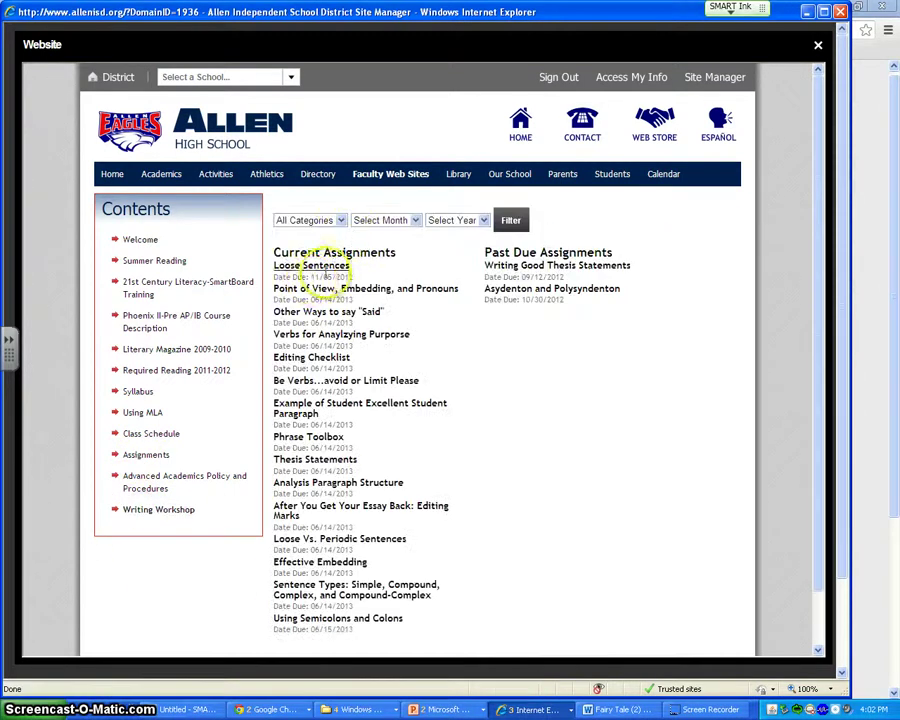
pyautogui.click(318, 265)
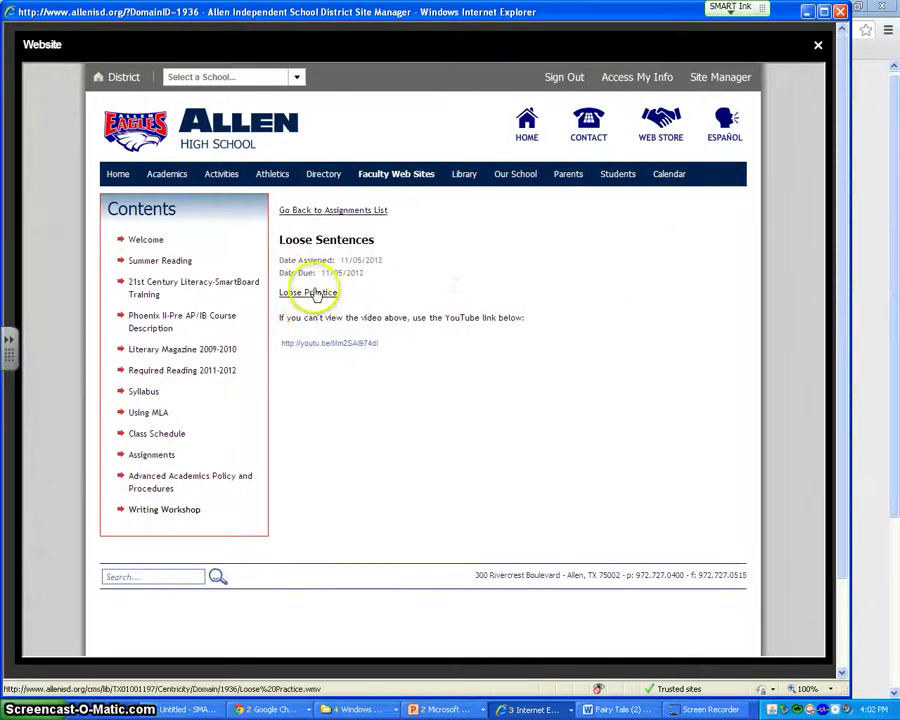